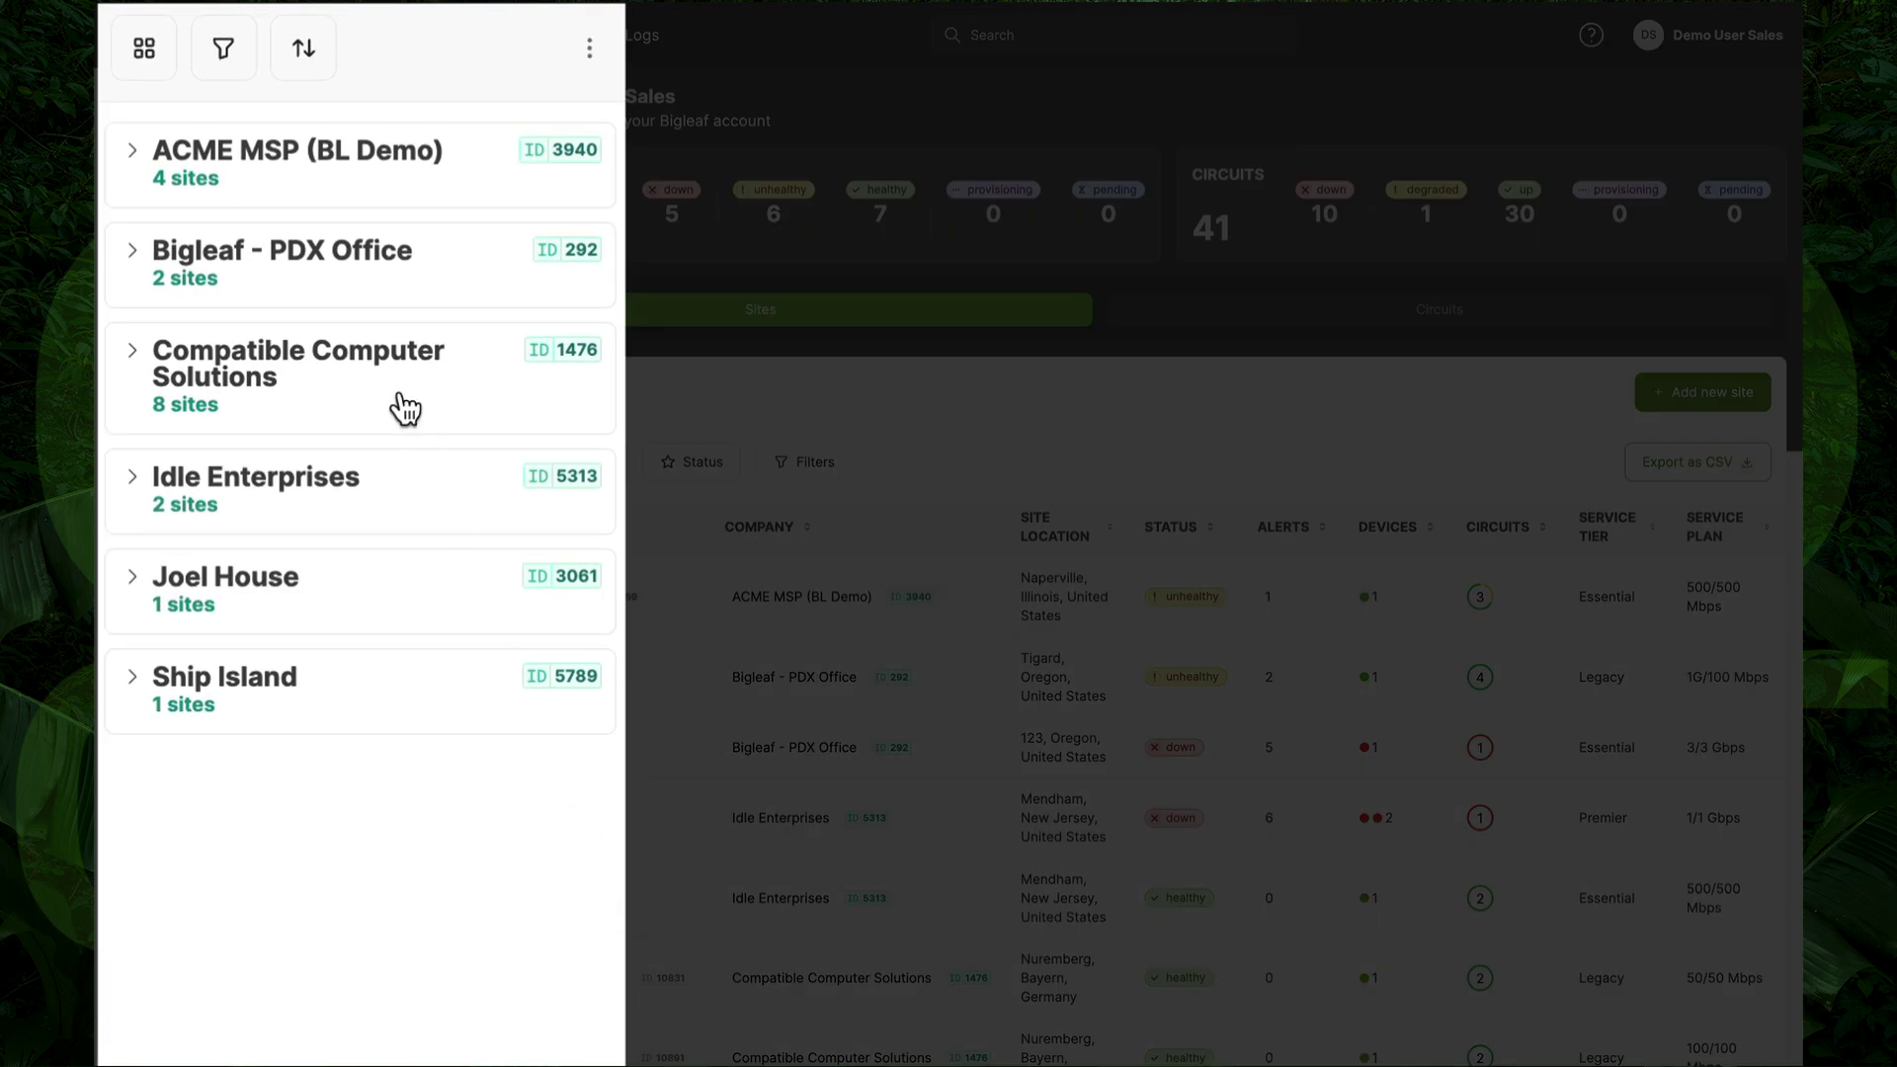
- Expand ACME MSP and Ship Island, then search B-RAD and open B-Rad Naperville, LLC's overview
{"action": "left_click", "coordinate": [134, 155]}
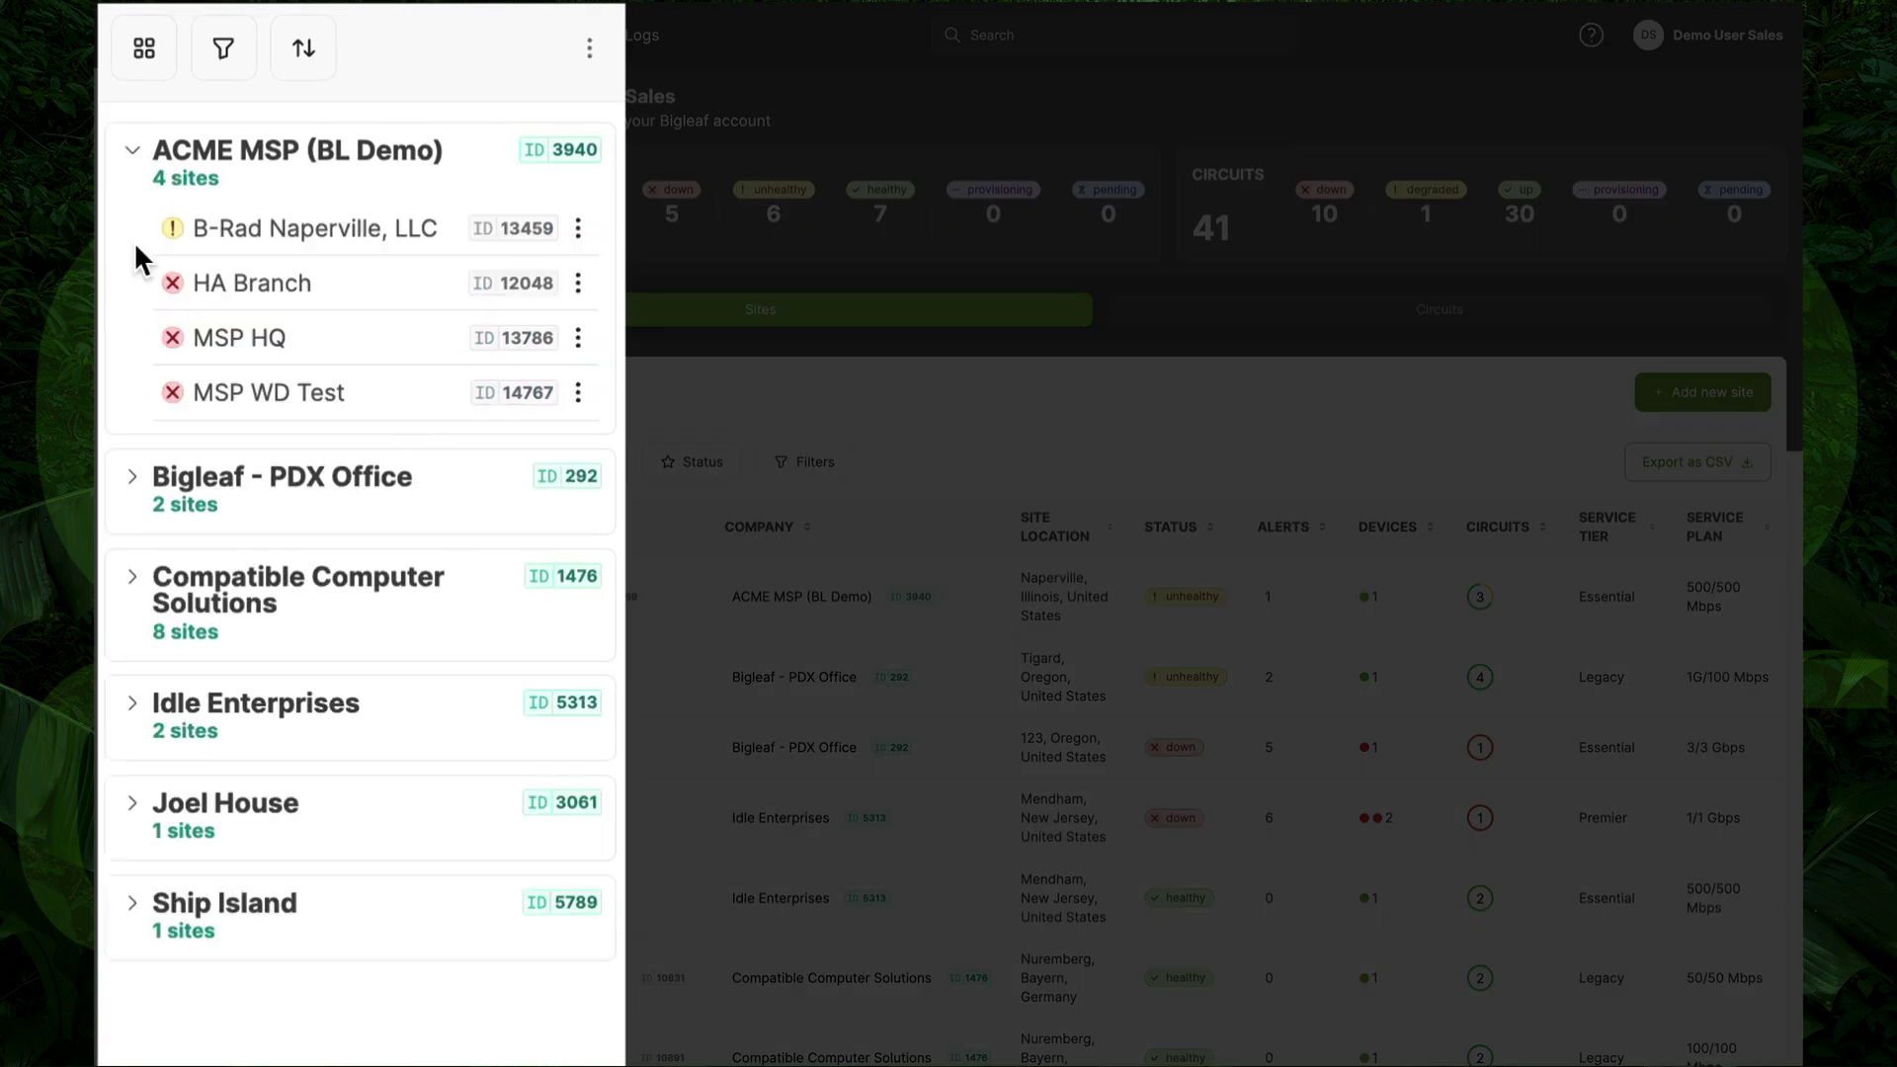
{"action": "left_click", "coordinate": [134, 904]}
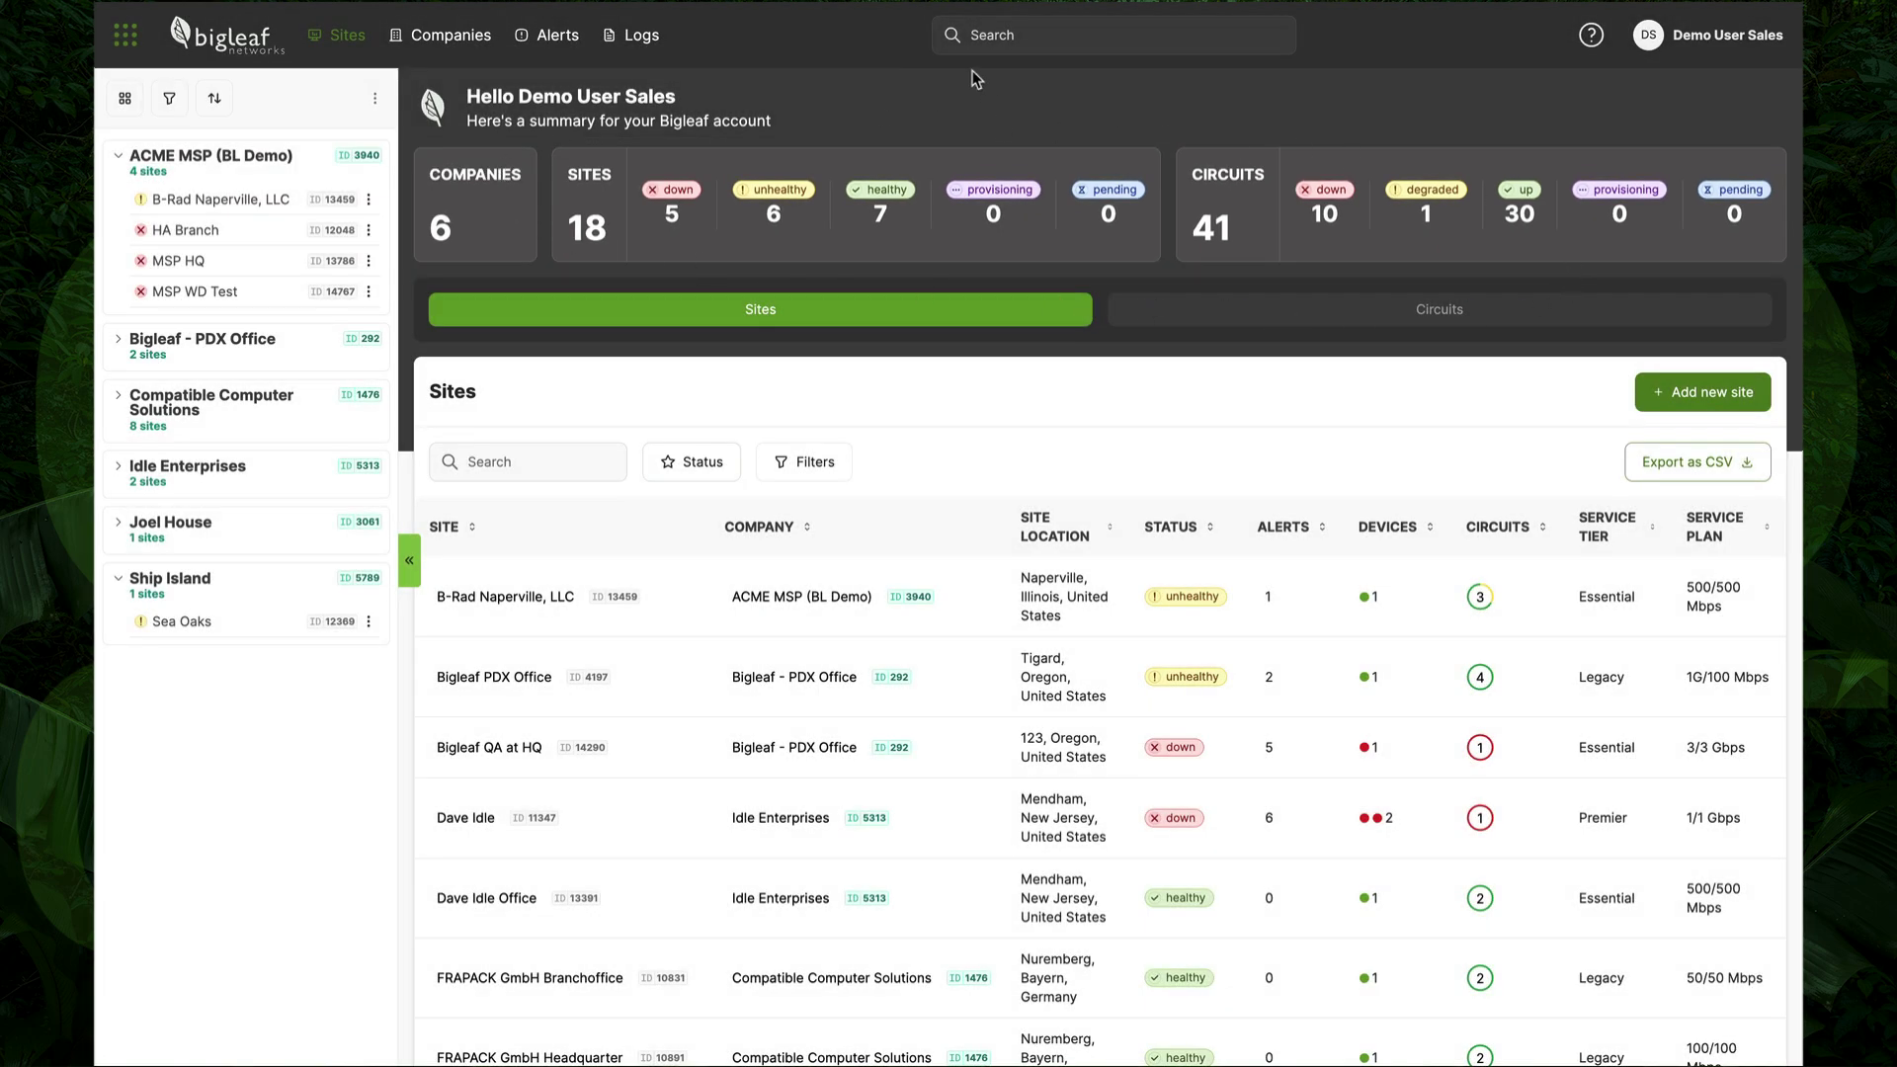
{"action": "left_click", "coordinate": [992, 34]}
{"action": "type", "text": "B"}
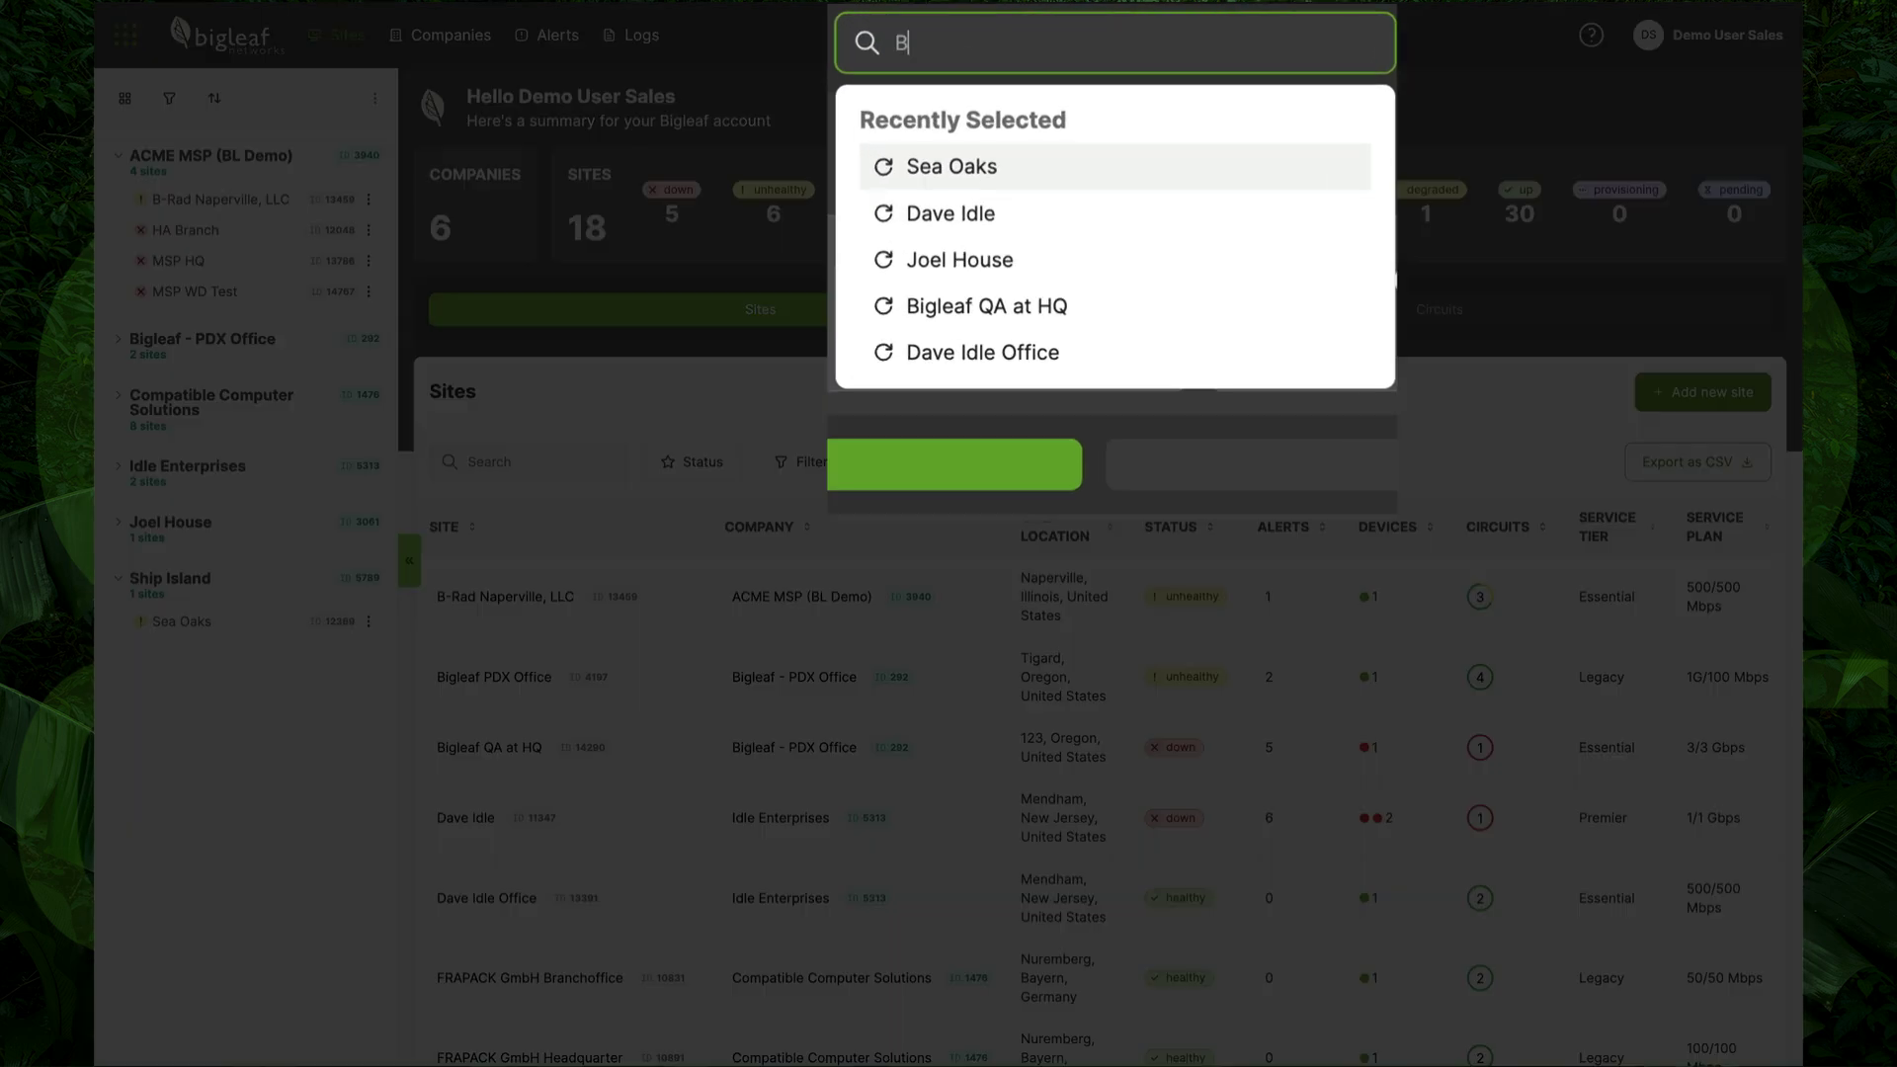
{"action": "type", "text": "-RAD"}
{"action": "left_click", "coordinate": [939, 457]}
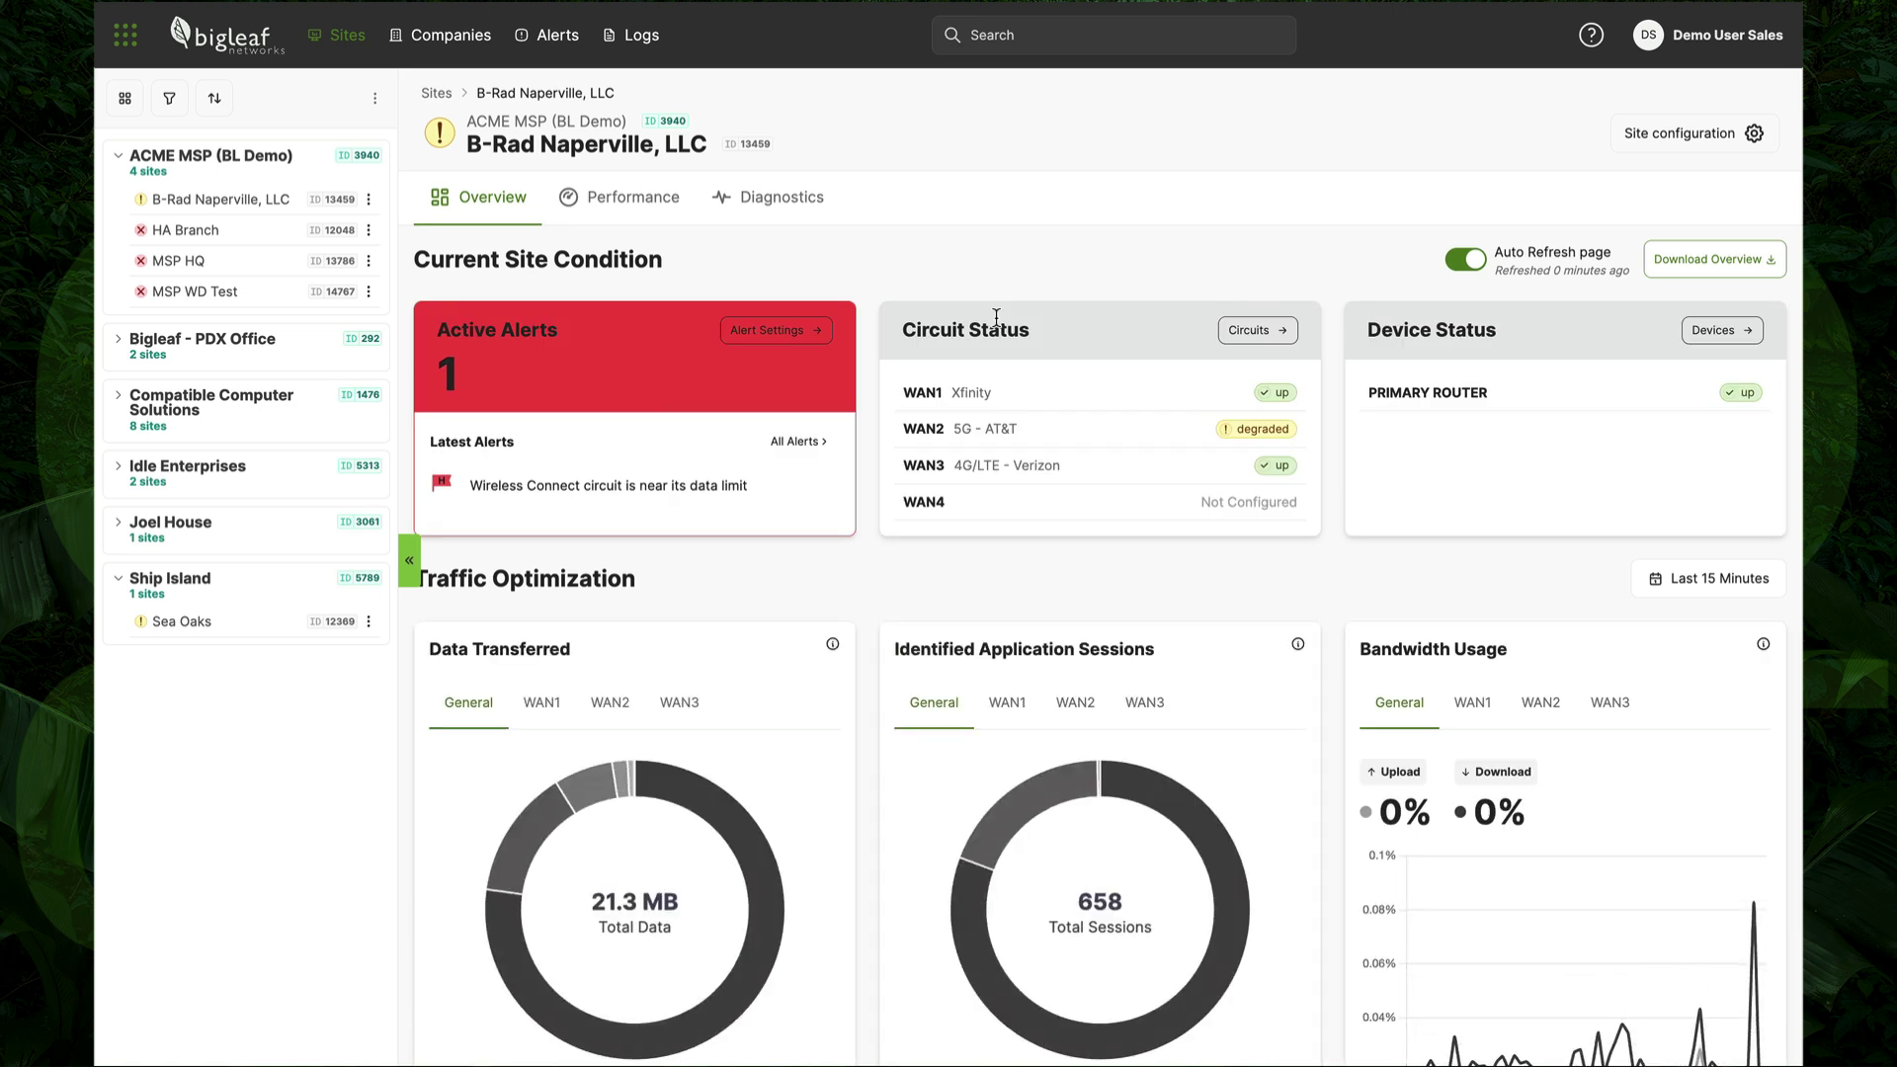
- Collapse the left company sidebar so the site overview spans the full width
{"action": "left_click", "coordinate": [410, 562]}
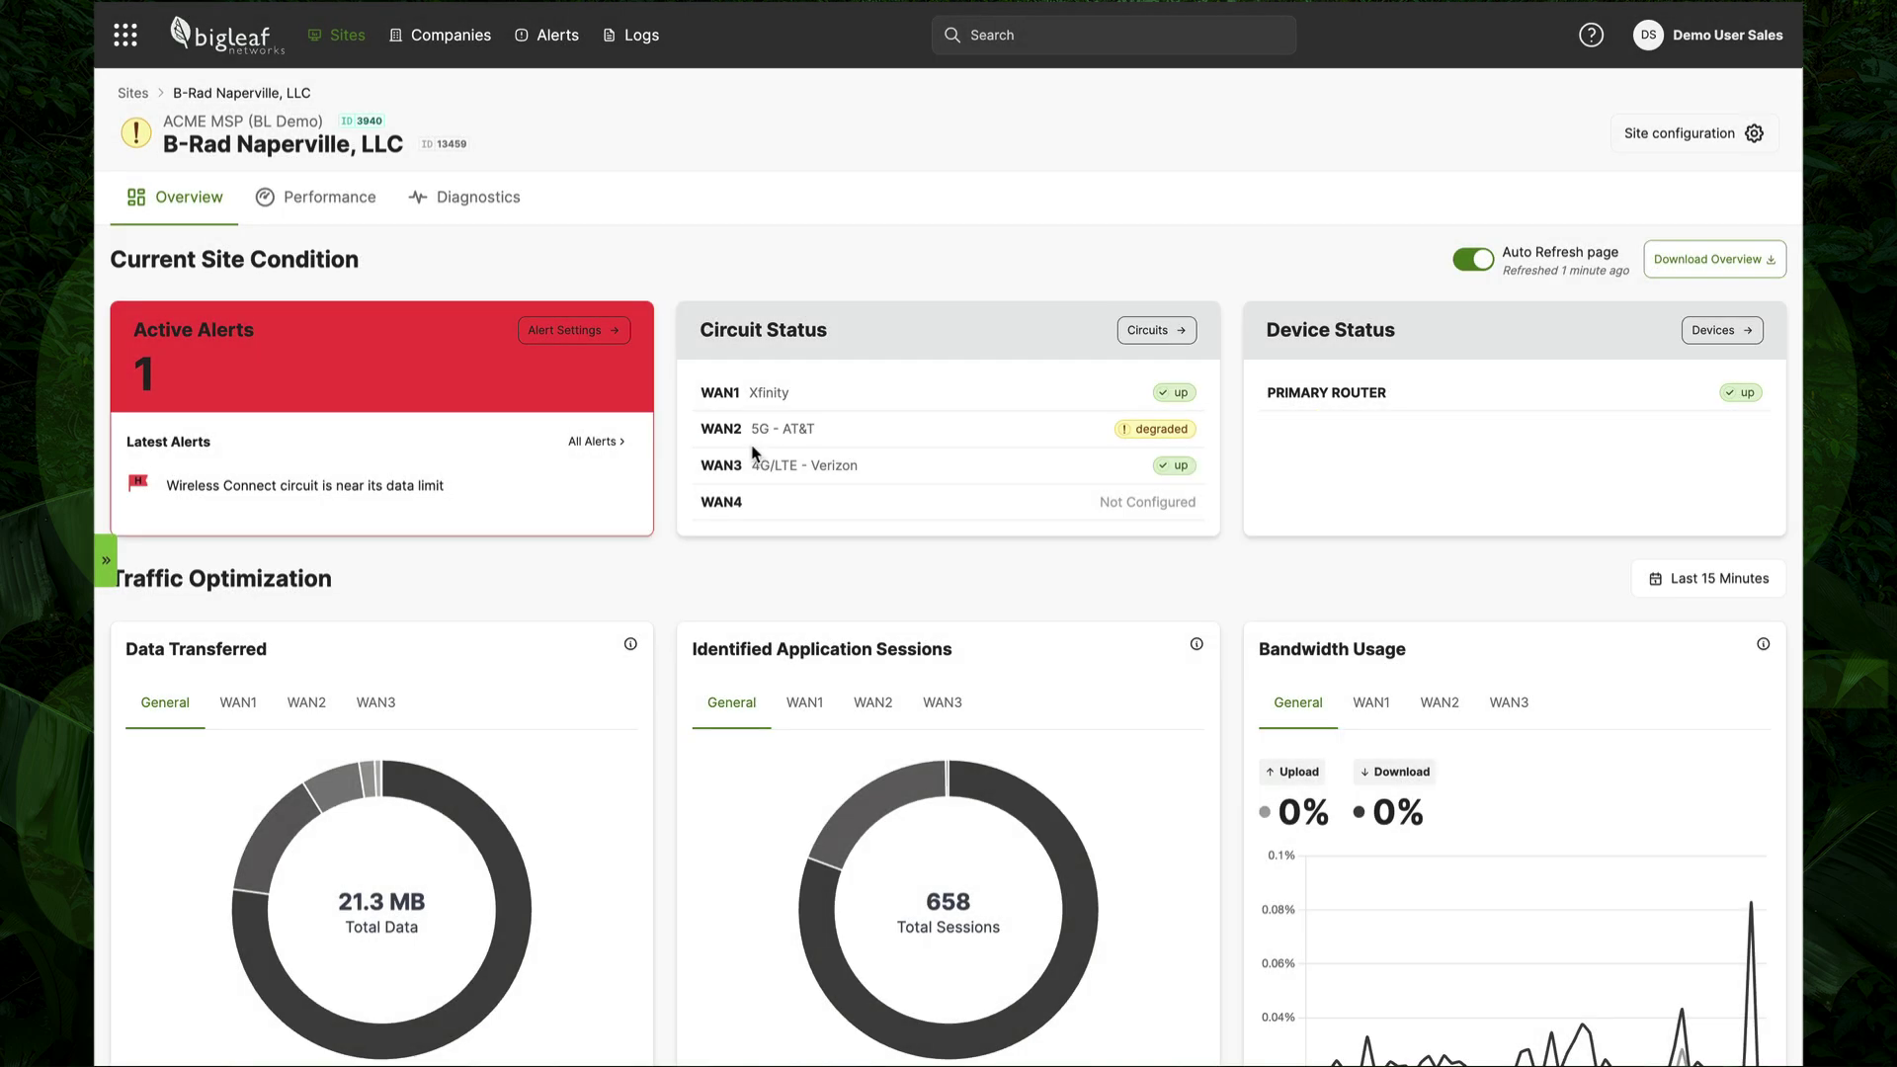
{"action": "left_click", "coordinate": [591, 441]}
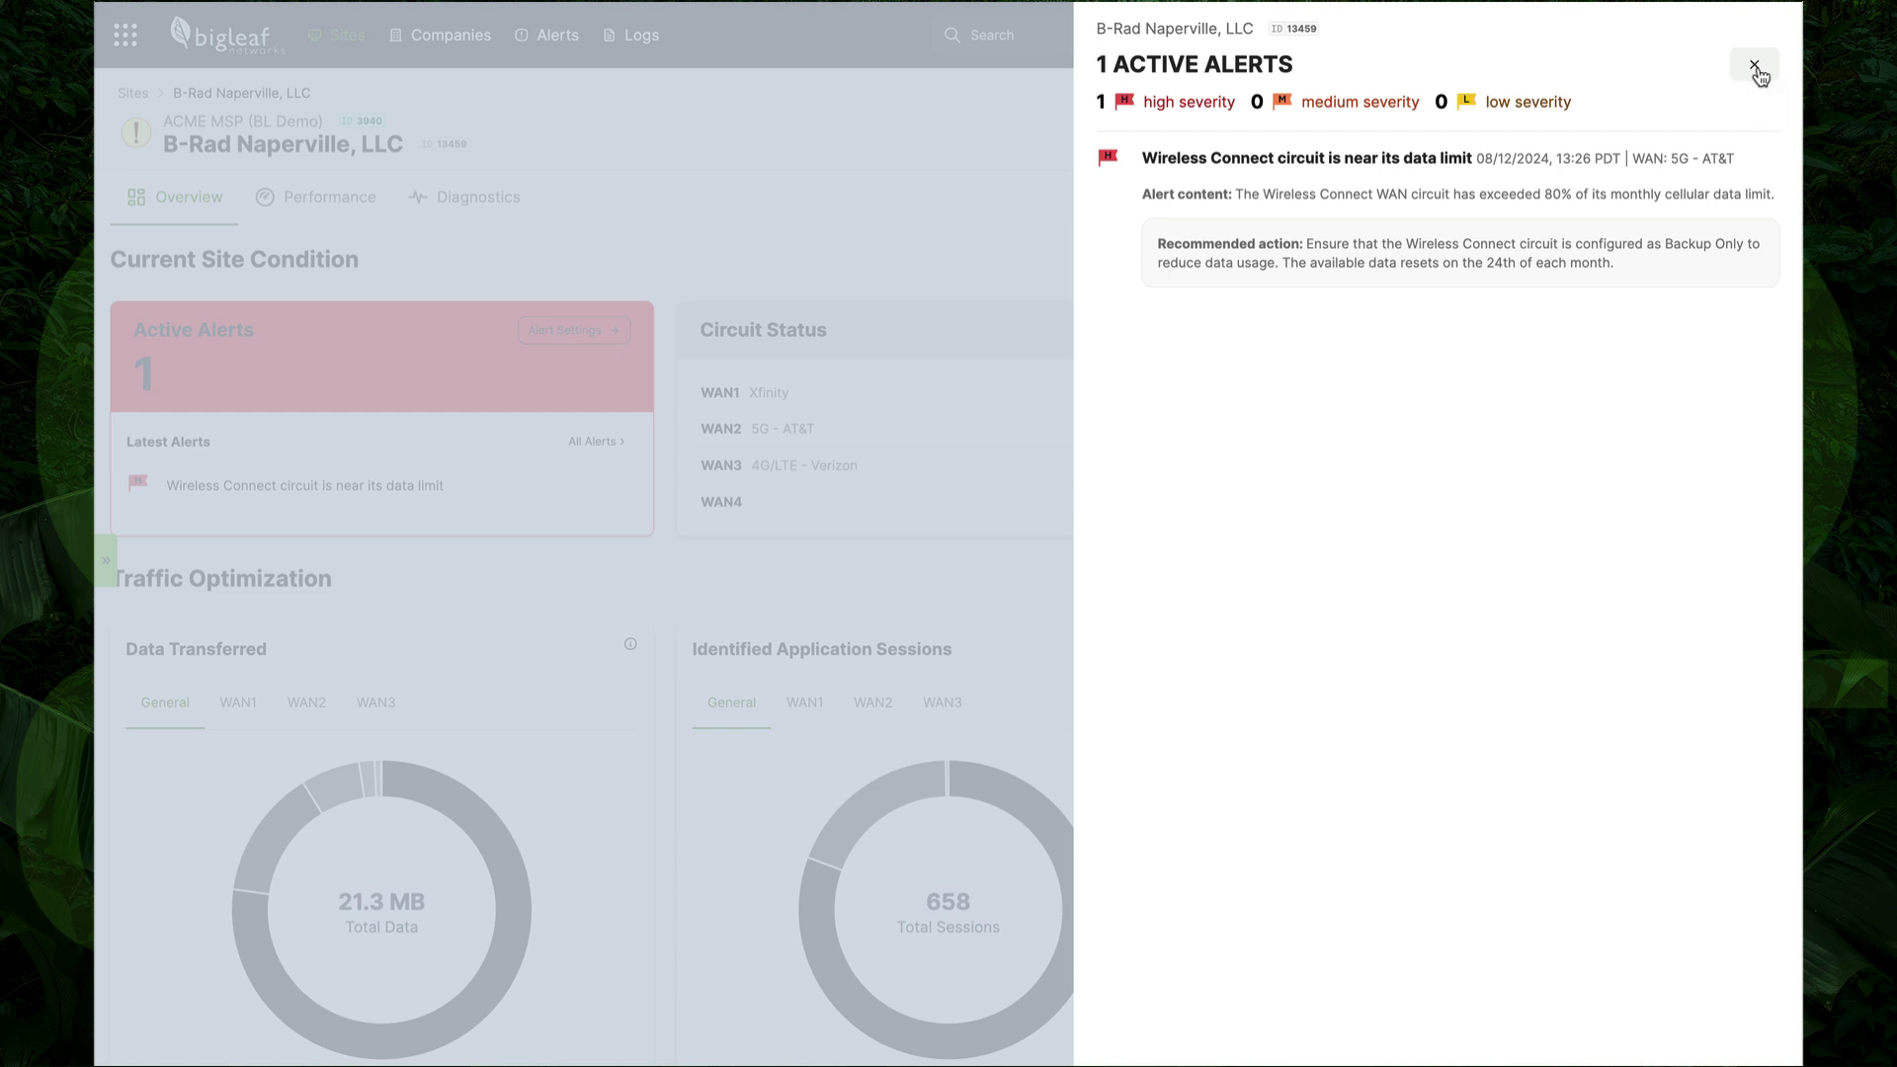
{"action": "left_click", "coordinate": [1756, 70]}
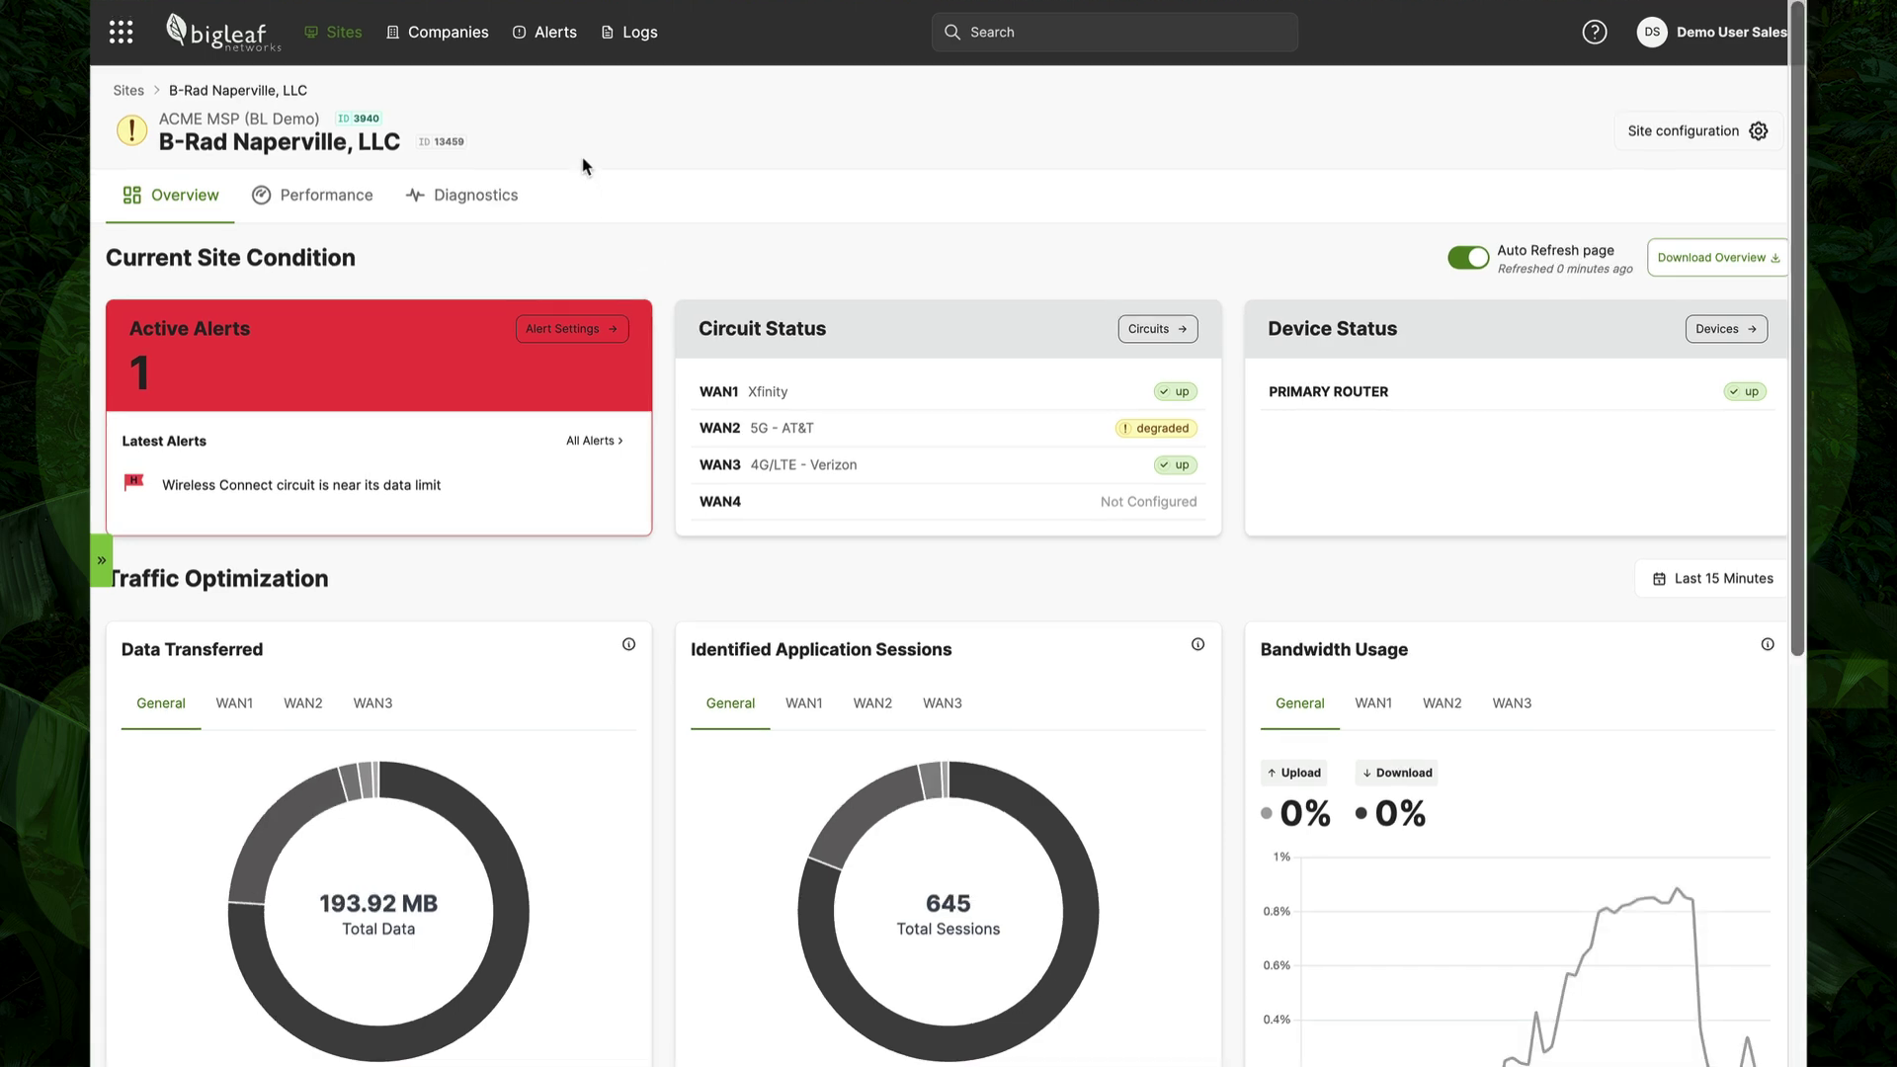
{"action": "scroll", "coordinate": [583, 158], "scroll_direction": "down", "scroll_amount": 2}
{"action": "scroll", "coordinate": [582, 157], "scroll_direction": "down", "scroll_amount": 2}
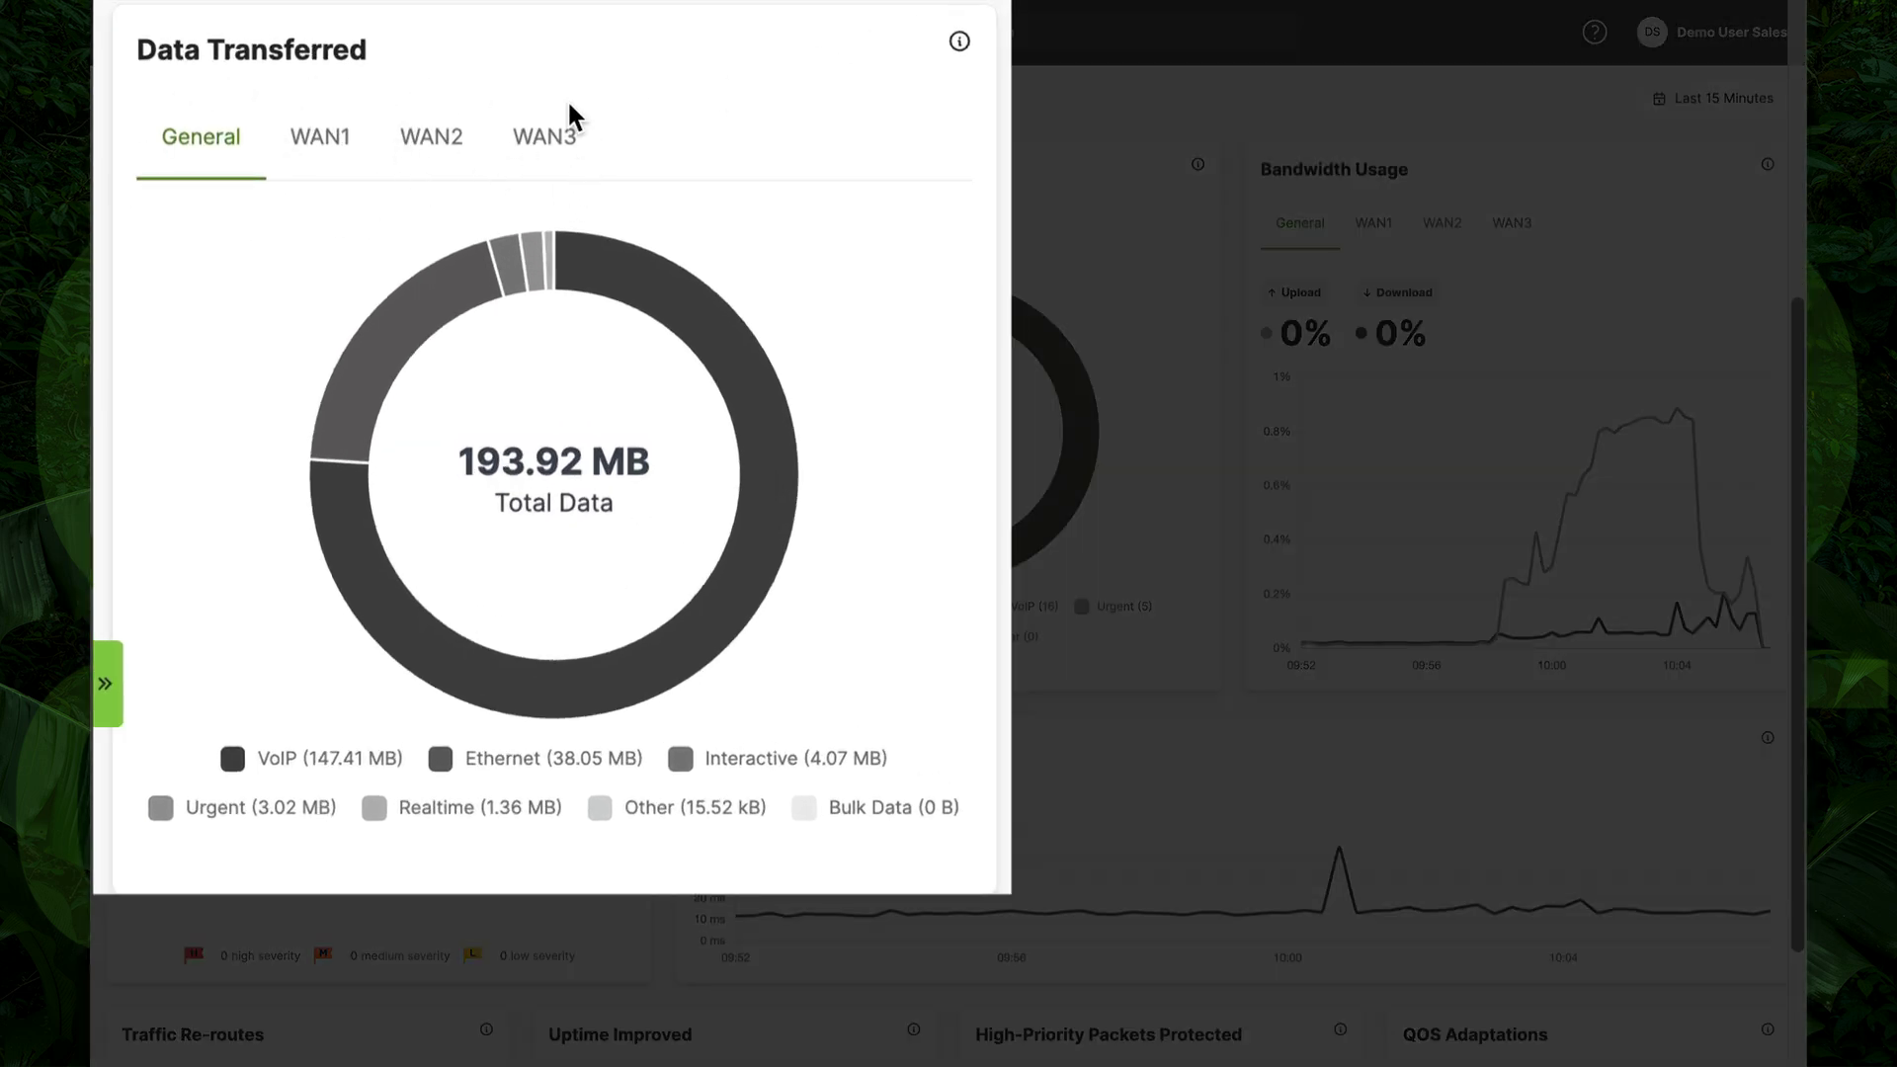
- Check what Data Transferred measures and switch its breakdown to the WAN2 circuit
{"action": "left_click", "coordinate": [960, 45]}
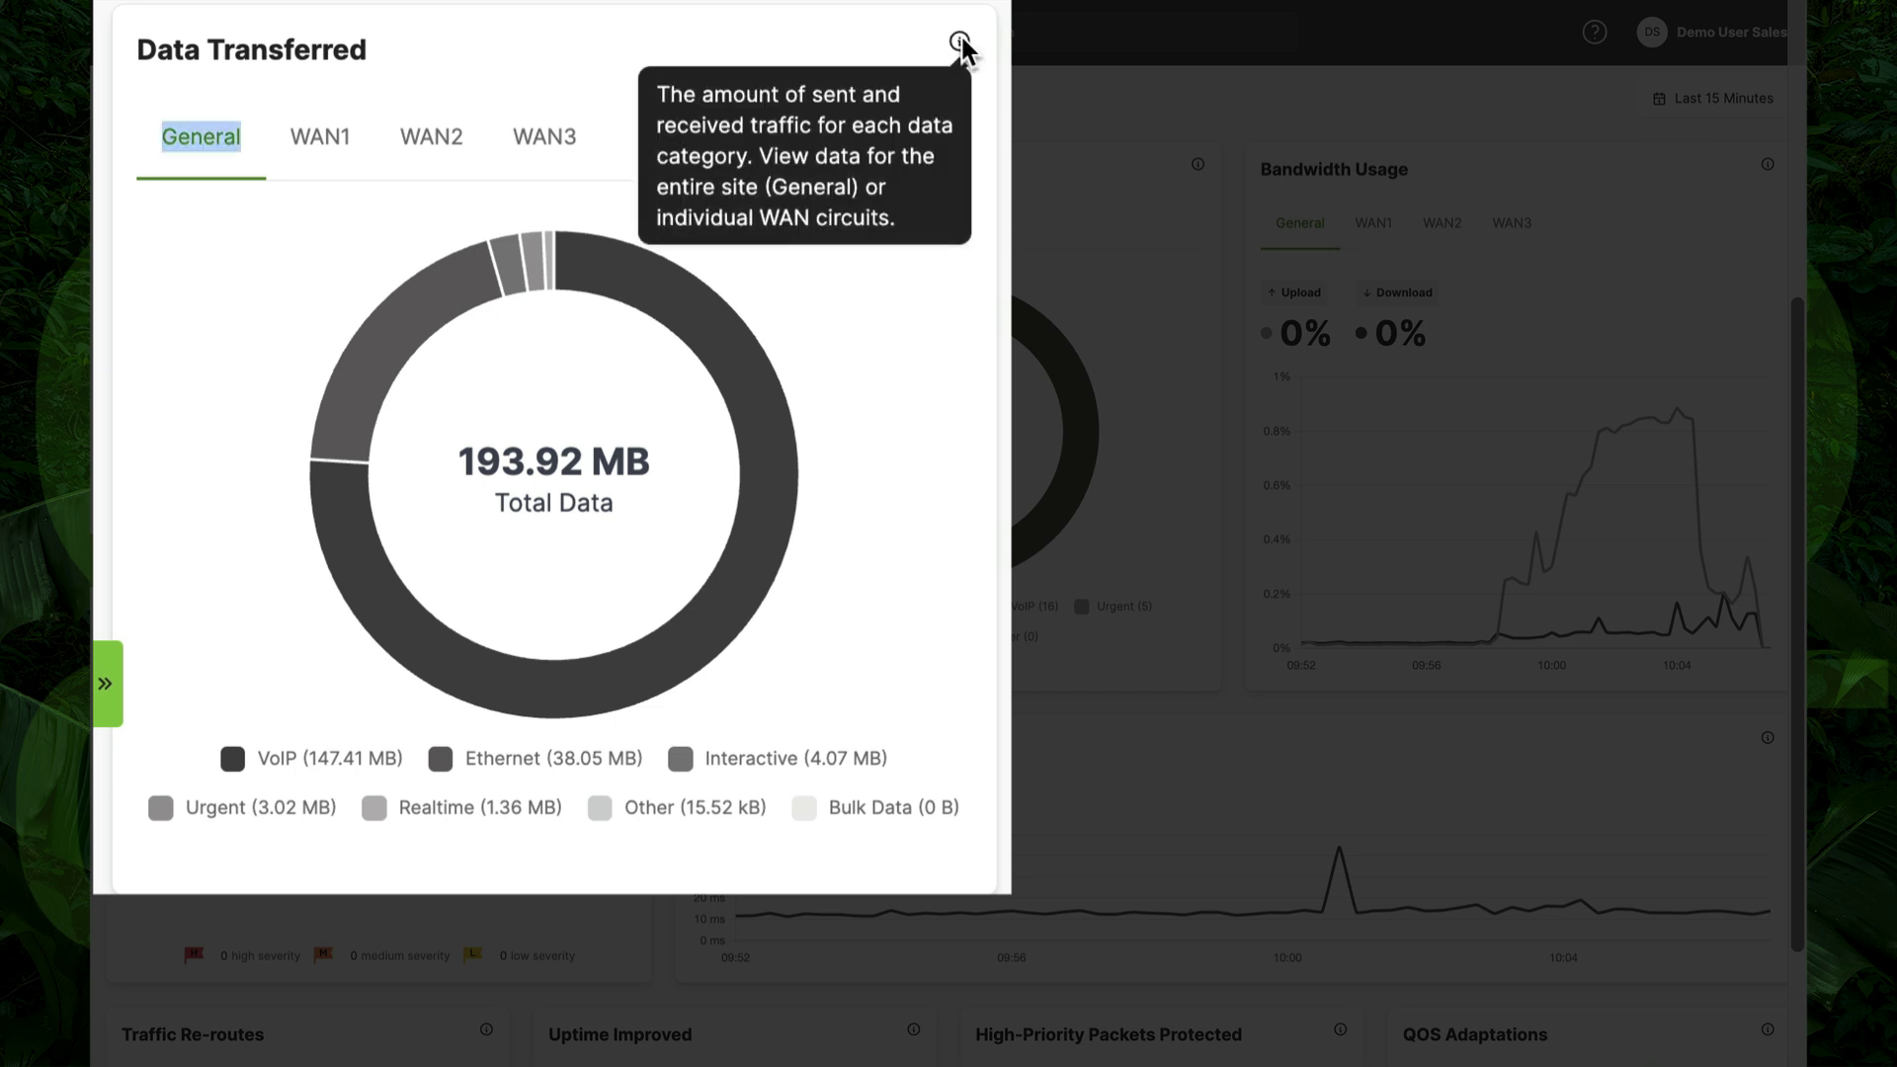
{"action": "left_click", "coordinate": [422, 149]}
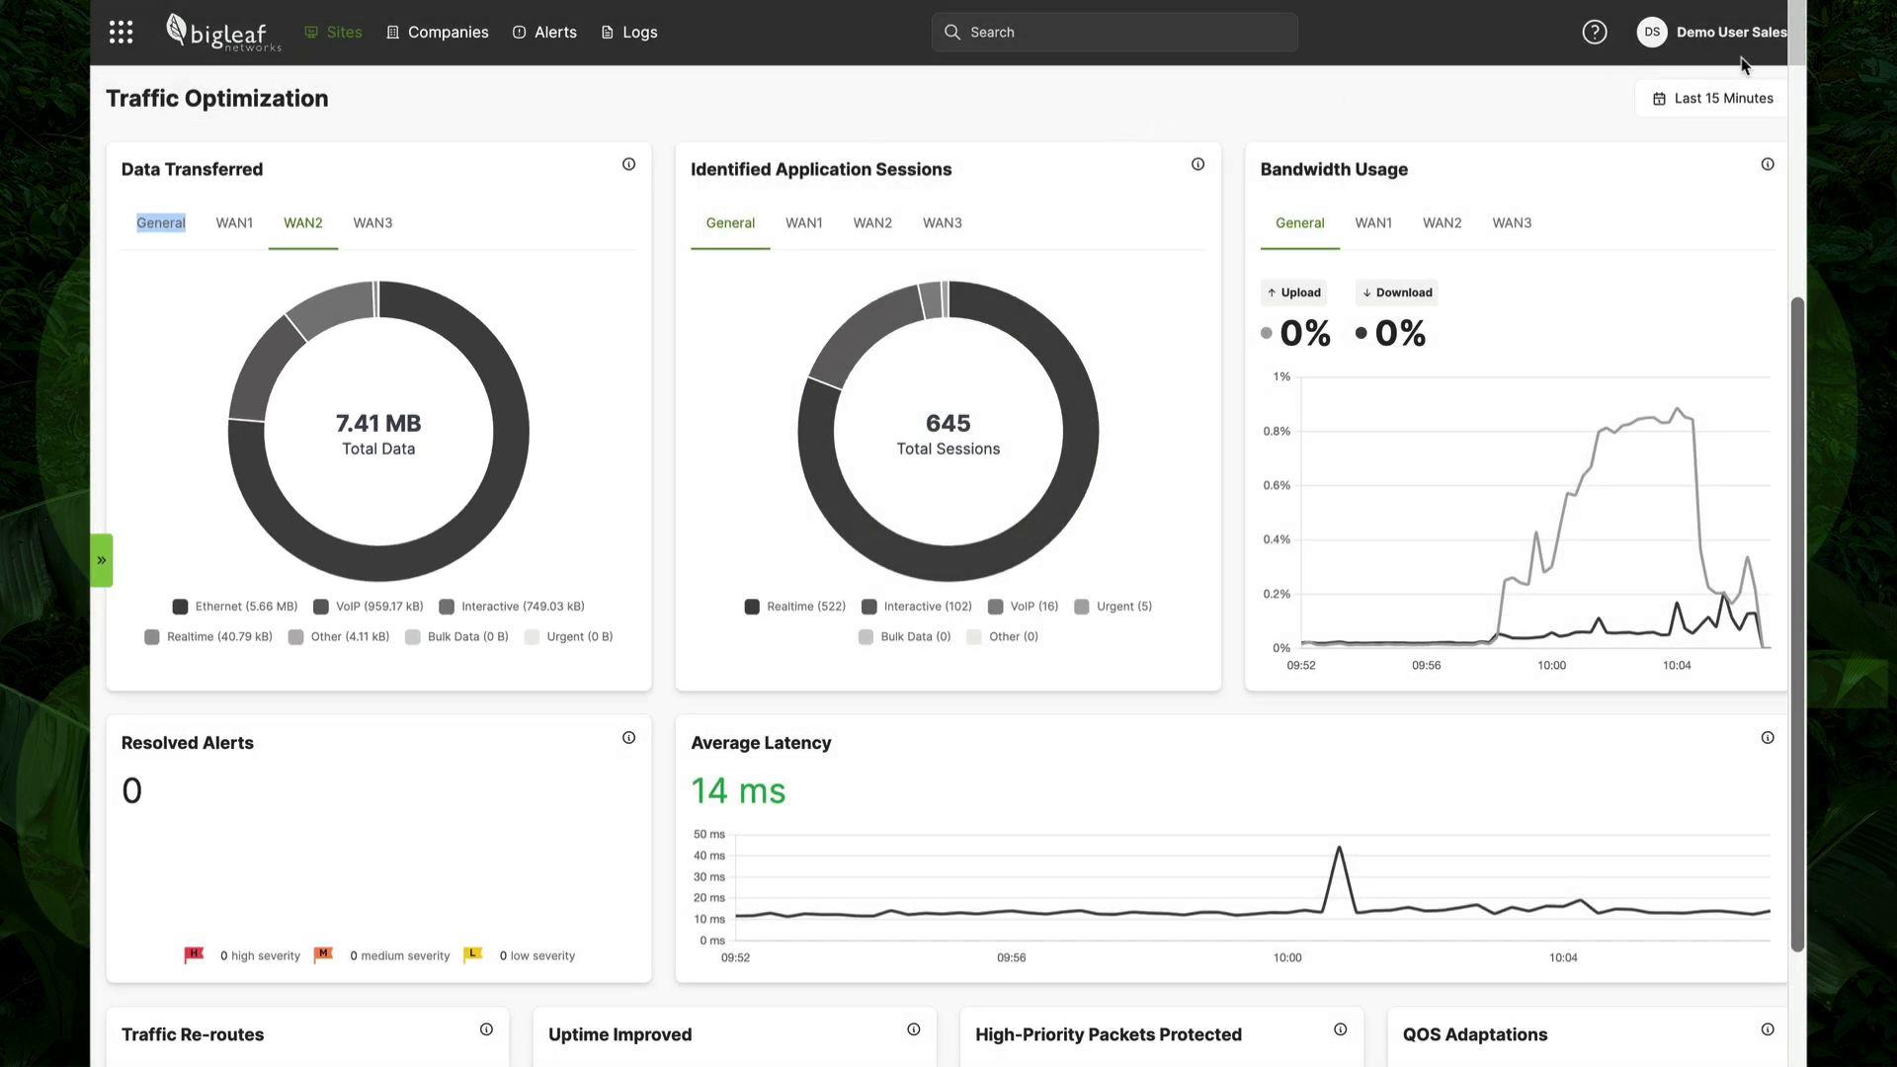
{"action": "left_click", "coordinate": [1711, 97]}
- Apply a custom chart range starting July 24, 2024 through August 16, 2024
{"action": "left_click", "coordinate": [763, 234]}
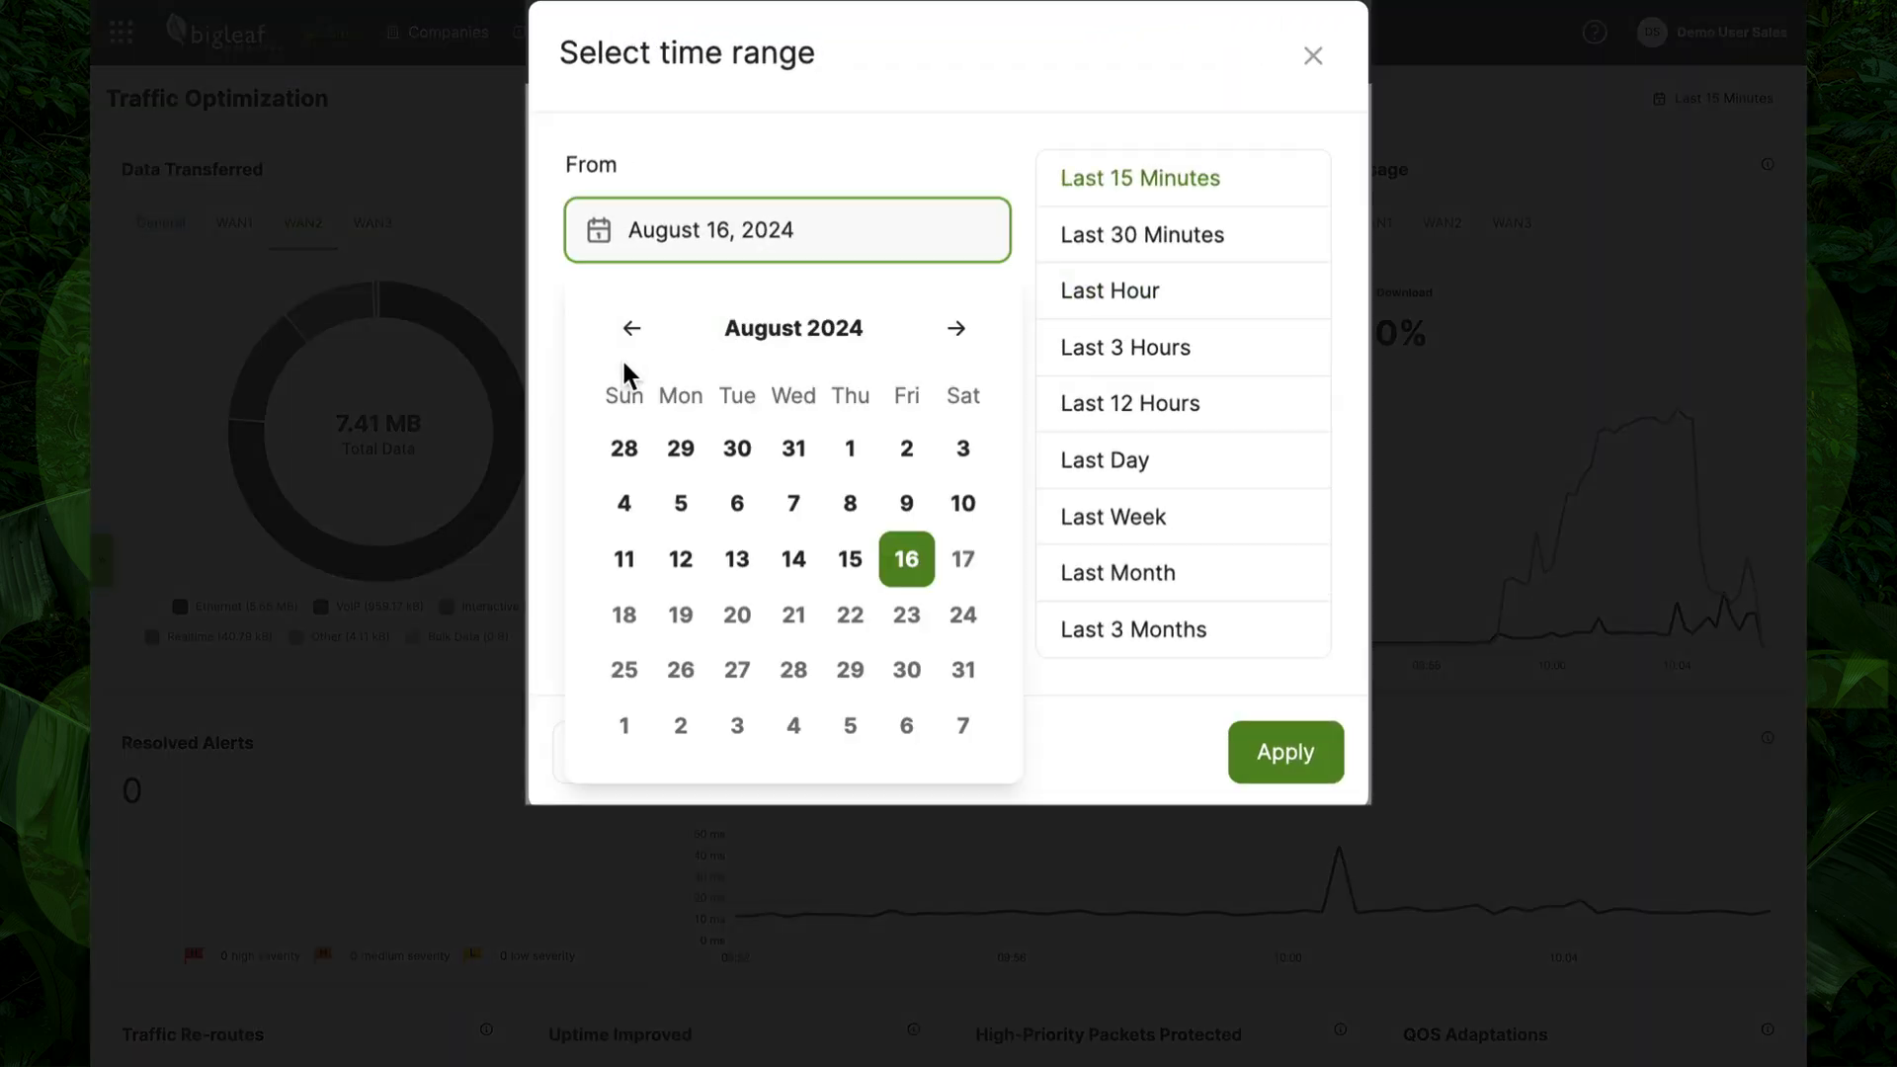
{"action": "left_click", "coordinate": [629, 327]}
{"action": "left_click", "coordinate": [794, 609]}
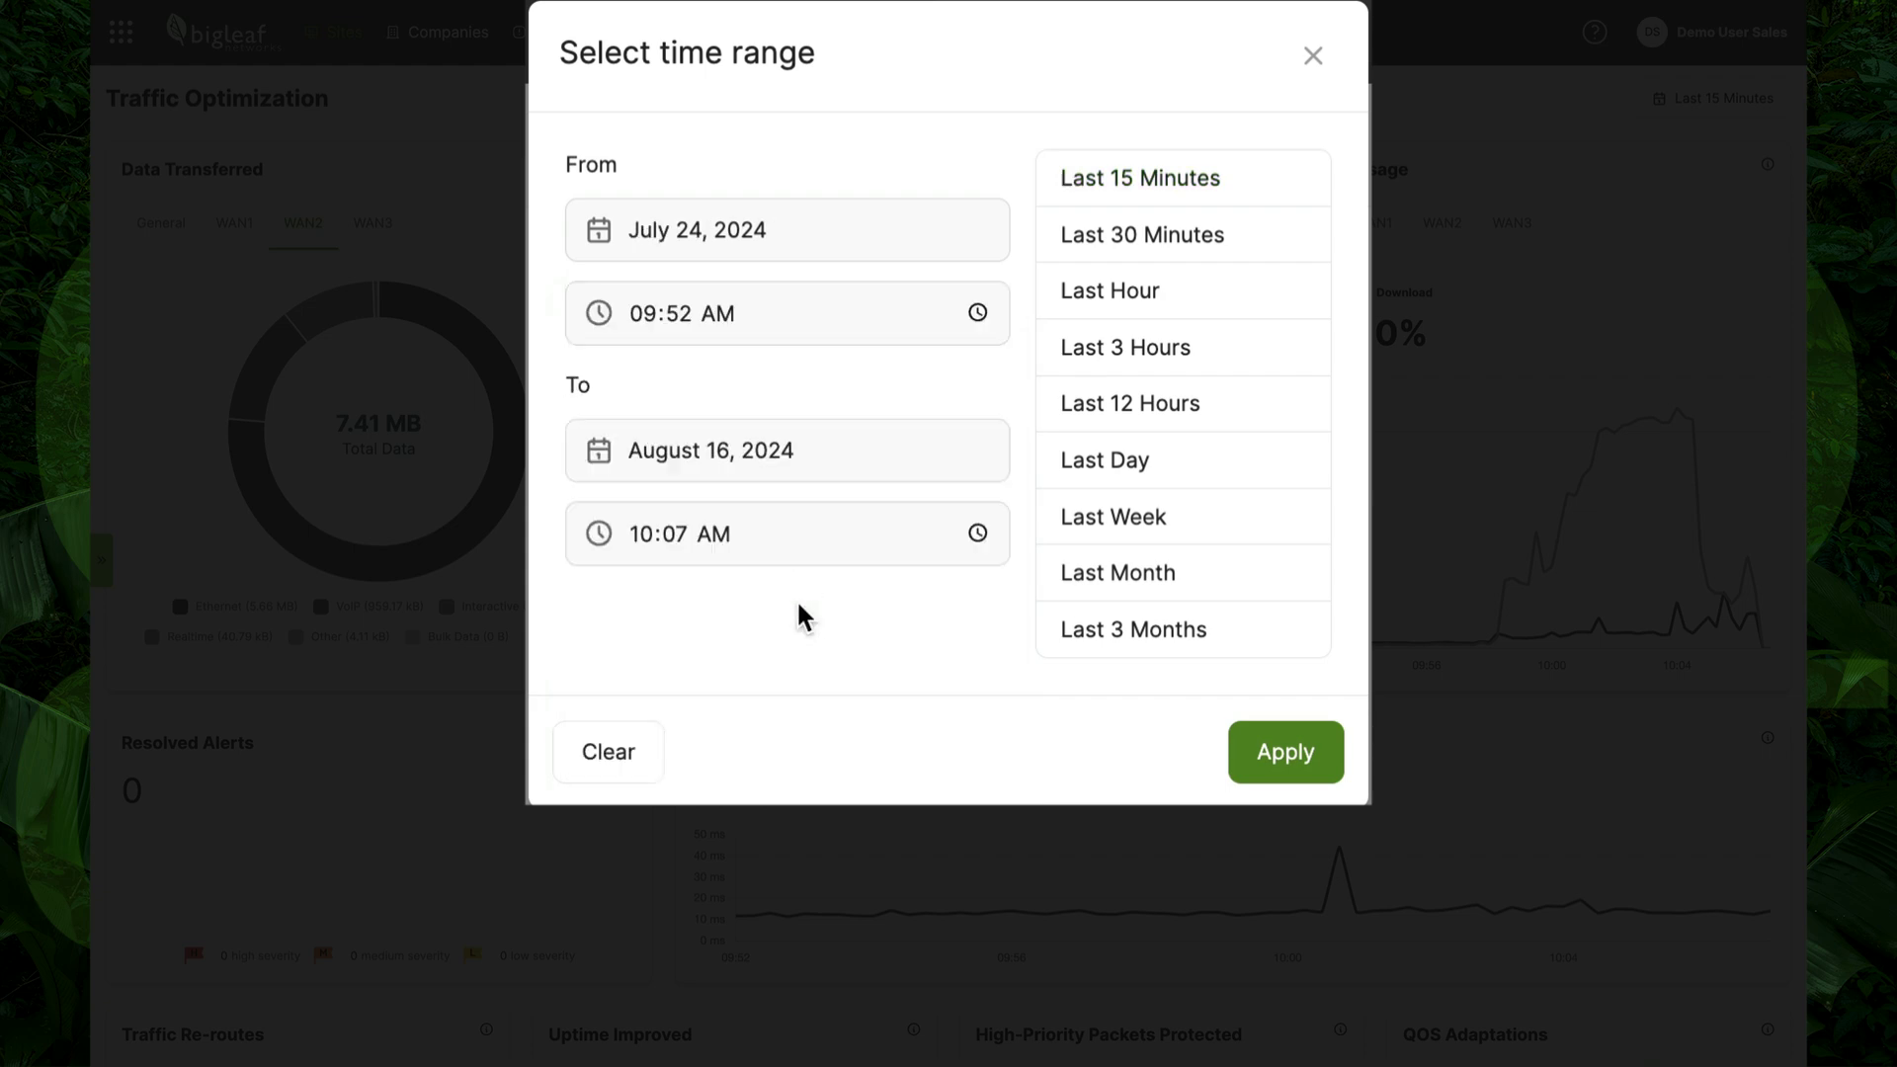
{"action": "left_click", "coordinate": [1244, 754]}
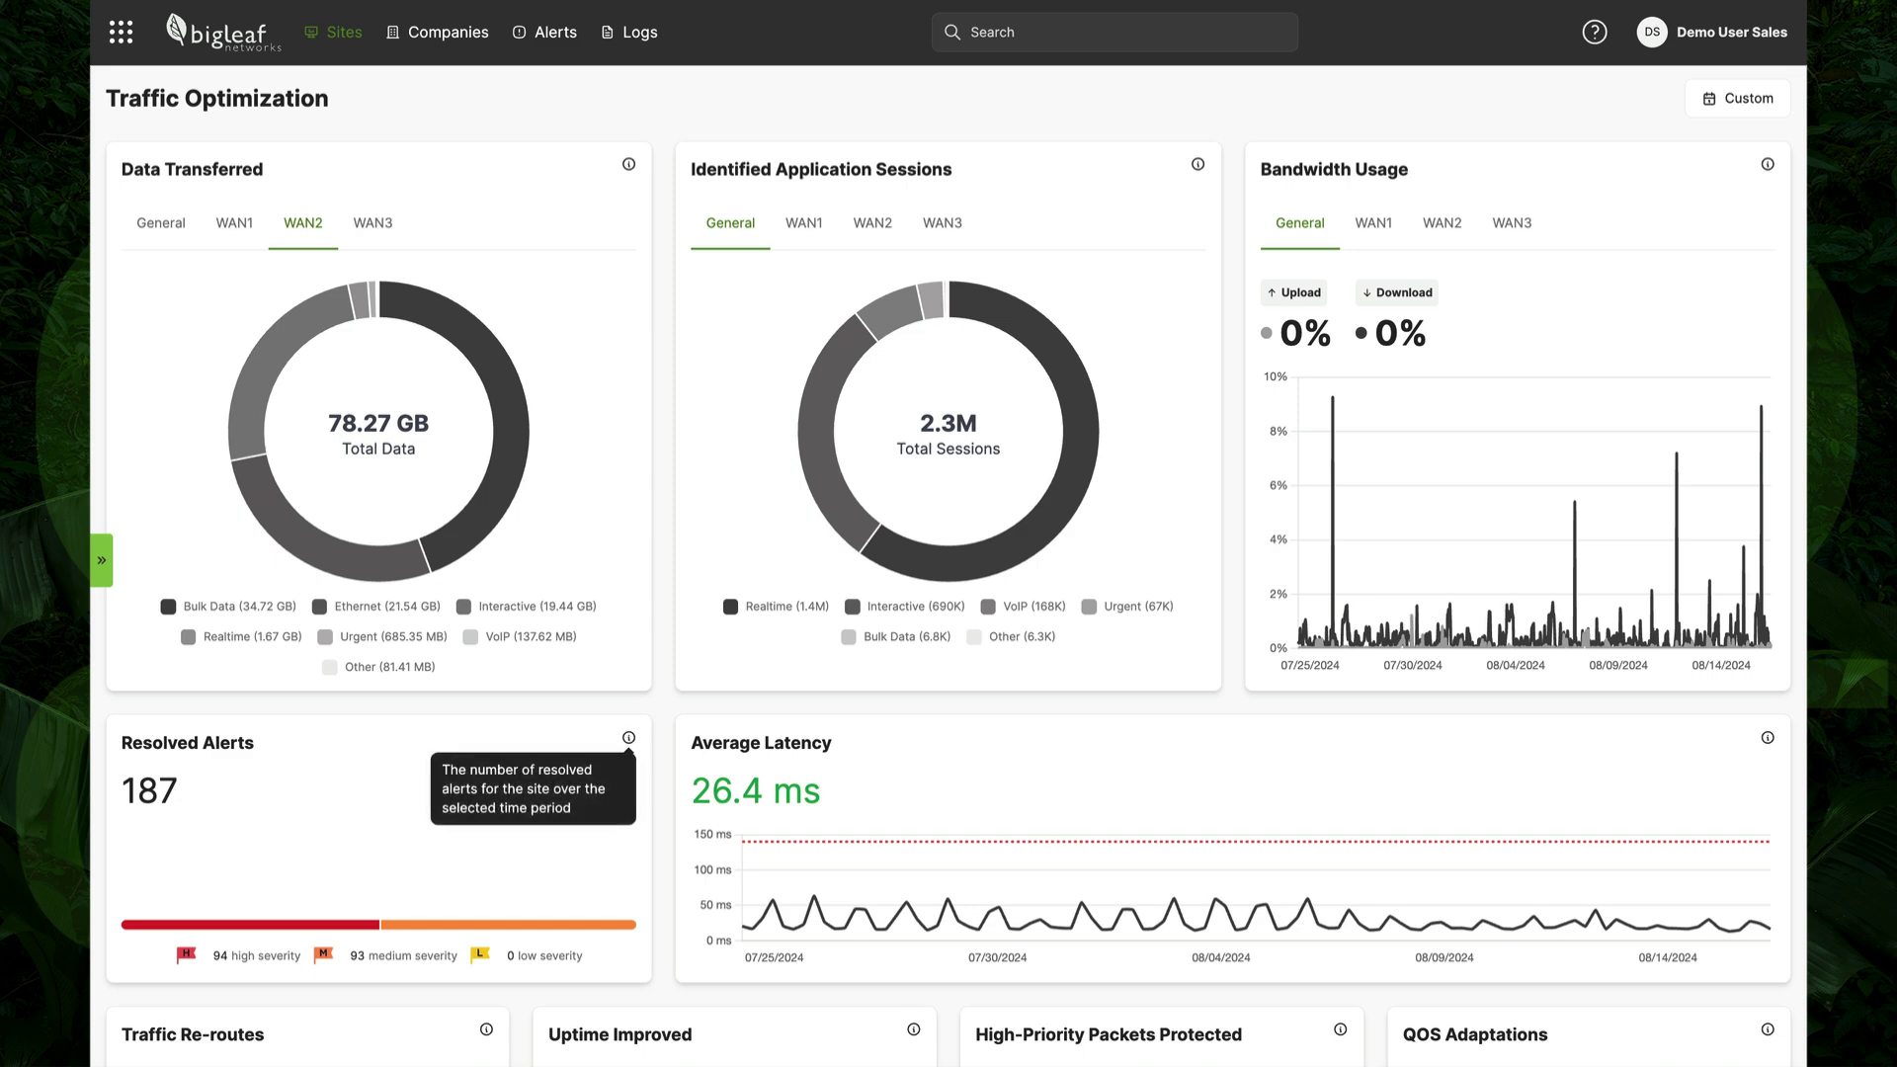
{"action": "mouse_move", "coordinate": [628, 739]}
{"action": "scroll", "coordinate": [628, 745], "scroll_direction": "up", "scroll_amount": 5}
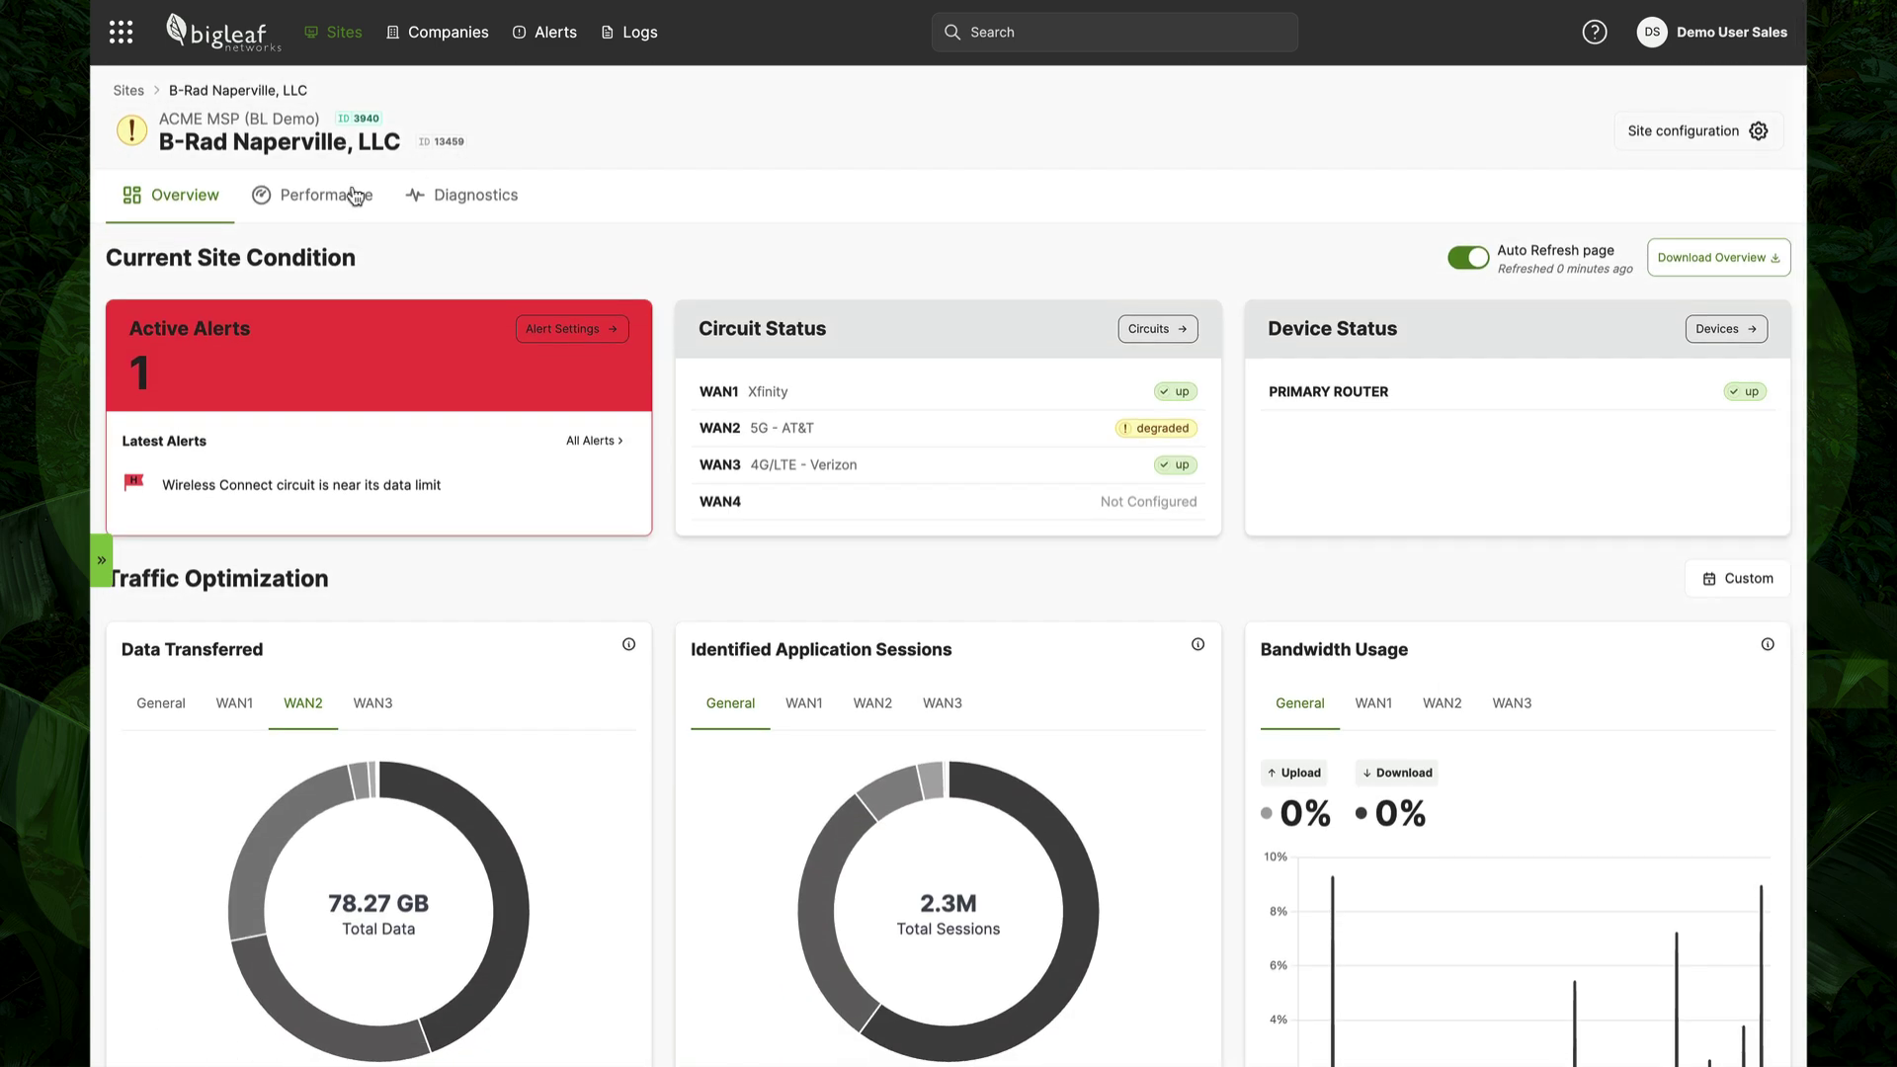
- View the site's WAN performance charts
{"action": "left_click", "coordinate": [355, 196]}
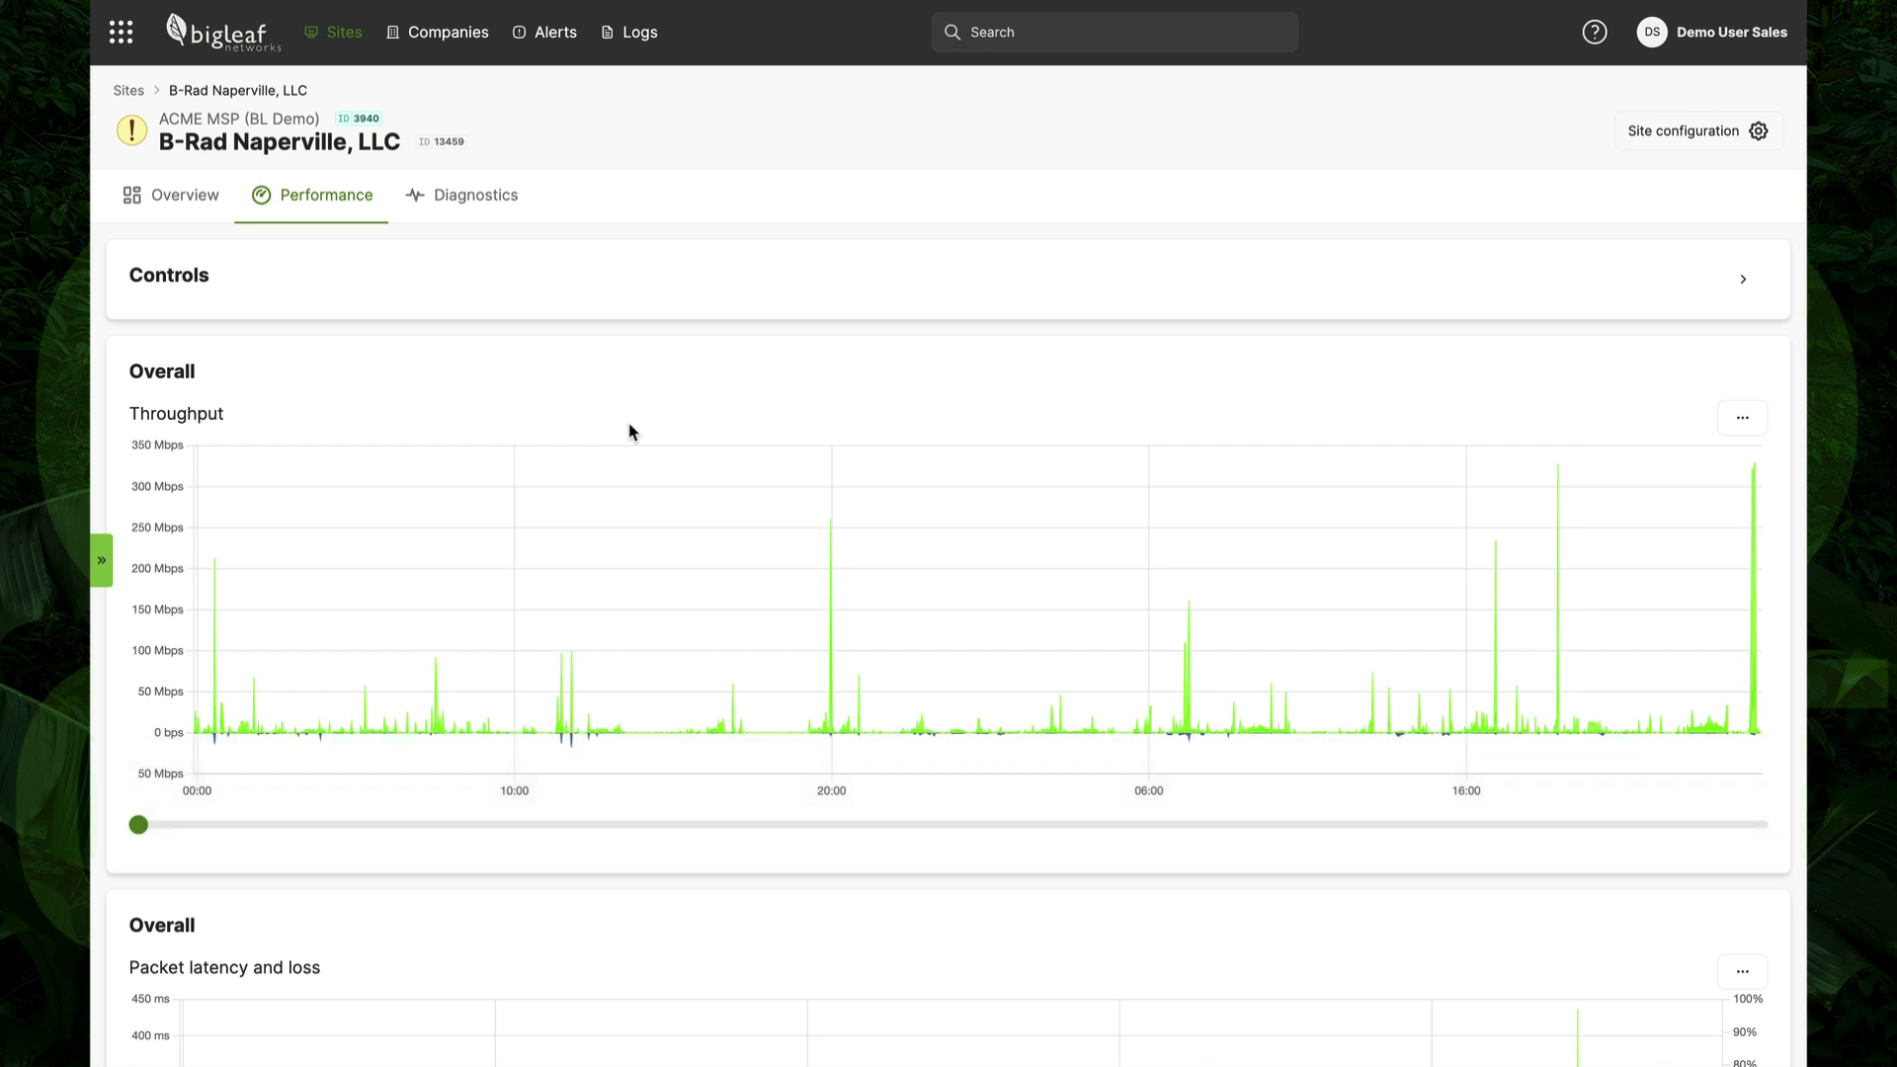
{"action": "mouse_move", "coordinate": [684, 707]}
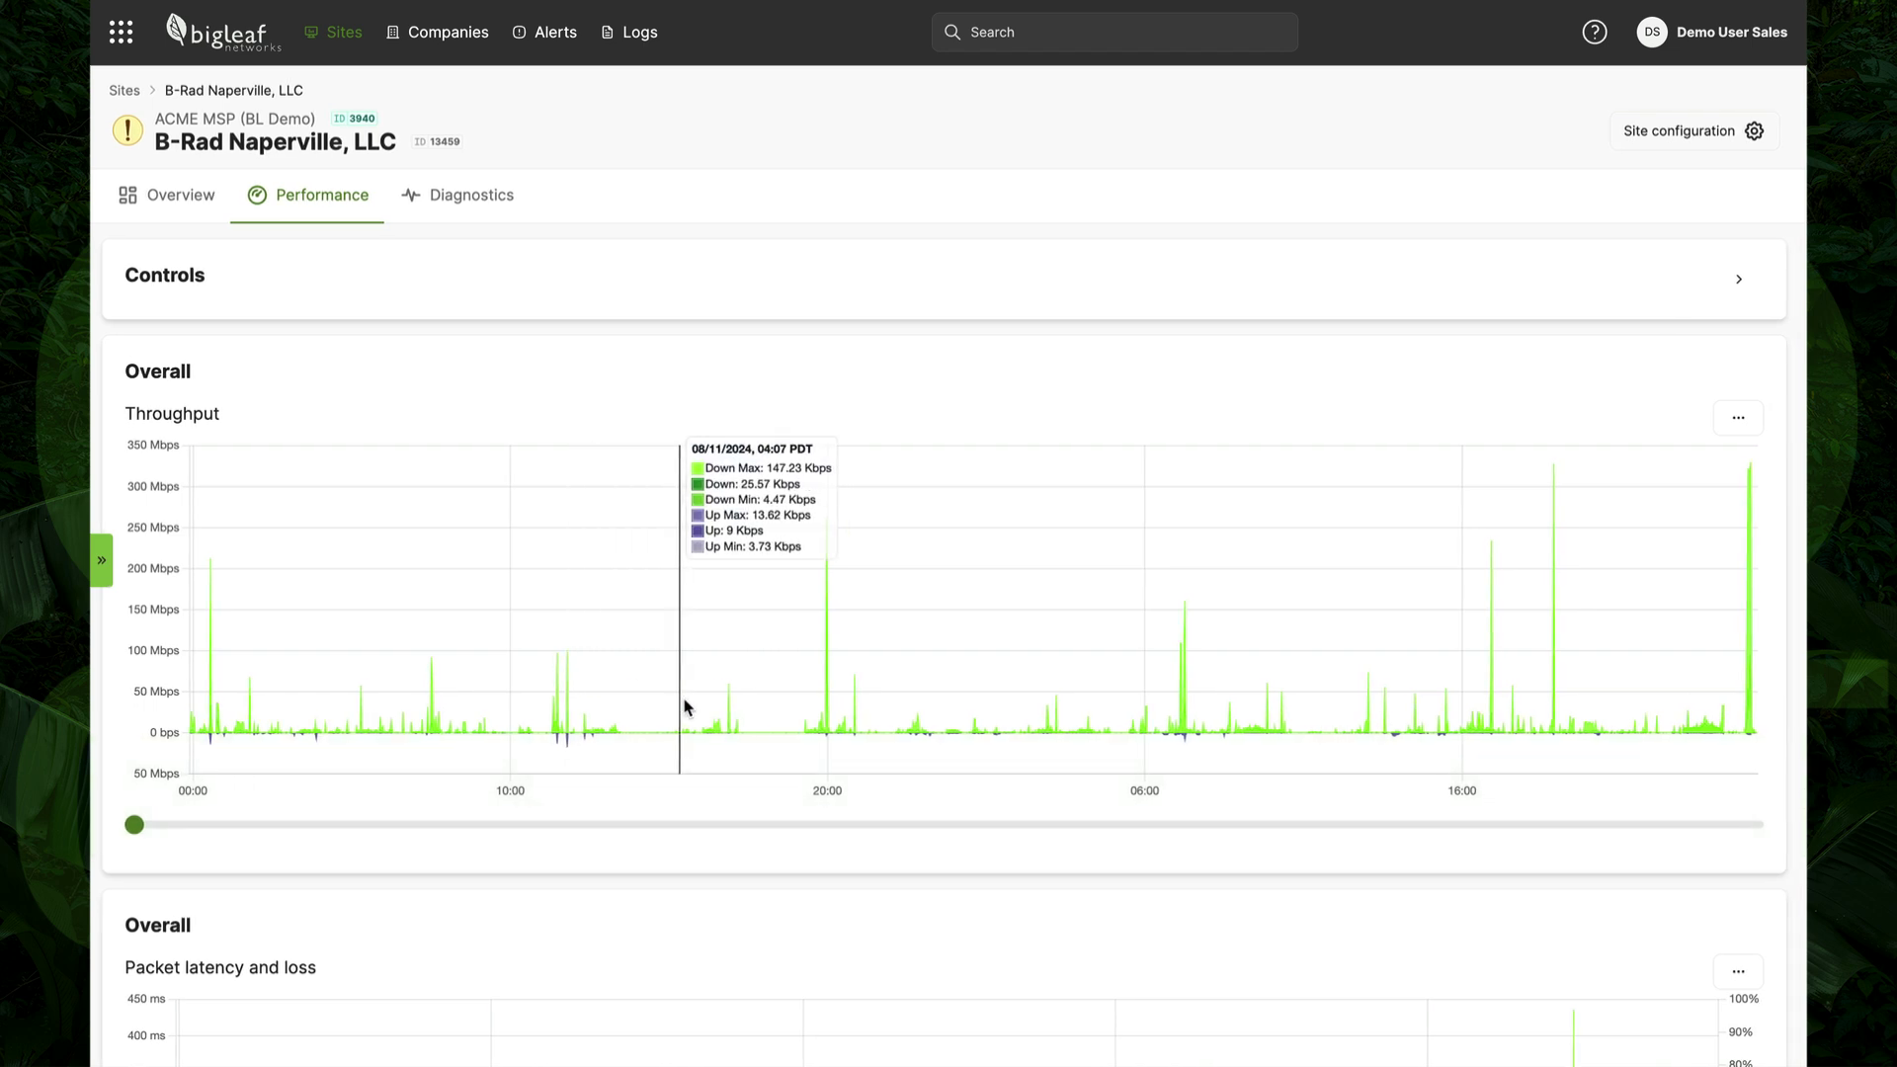
{"action": "scroll", "coordinate": [849, 692], "scroll_direction": "down", "scroll_amount": 1}
{"action": "scroll", "coordinate": [850, 692], "scroll_direction": "down", "scroll_amount": 1}
{"action": "scroll", "coordinate": [847, 690], "scroll_direction": "down", "scroll_amount": 3}
{"action": "scroll", "coordinate": [830, 712], "scroll_direction": "down", "scroll_amount": 1}
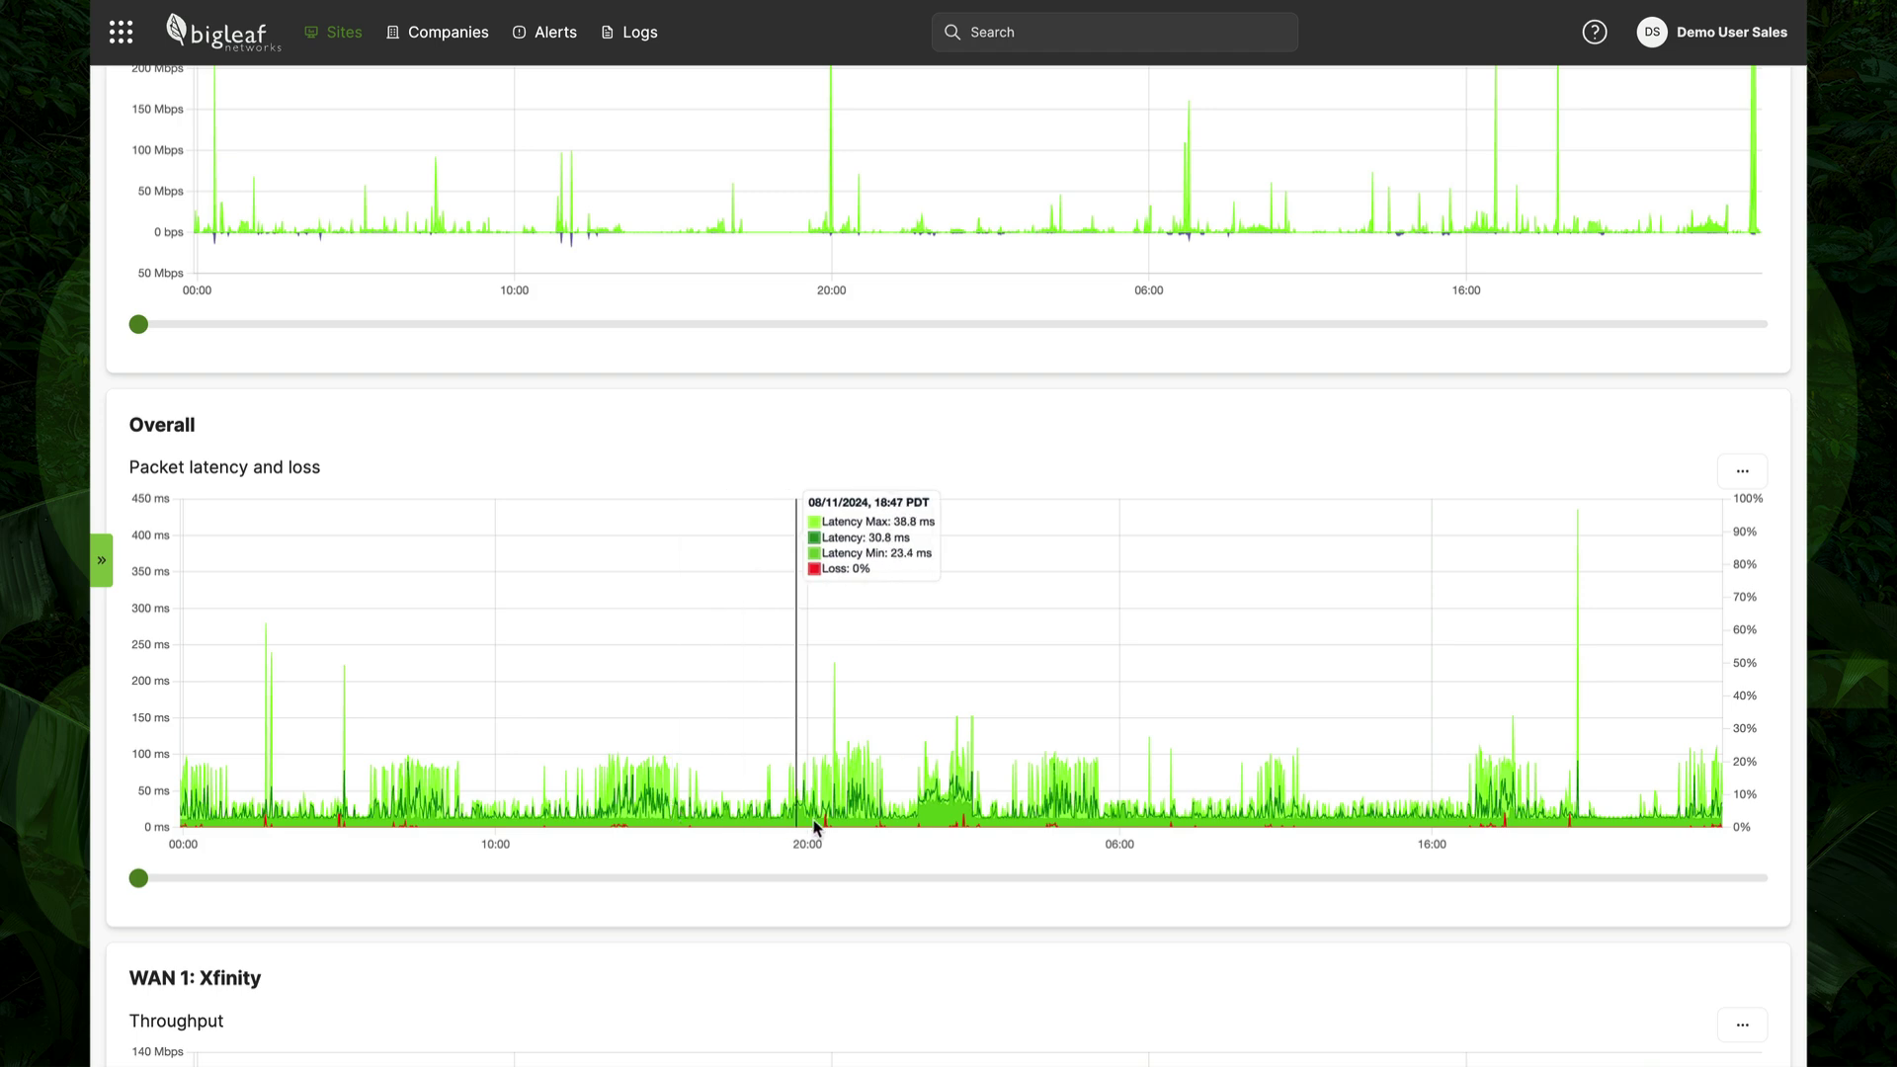
{"action": "scroll", "coordinate": [957, 822], "scroll_direction": "down", "scroll_amount": 3}
{"action": "scroll", "coordinate": [956, 821], "scroll_direction": "down", "scroll_amount": 2}
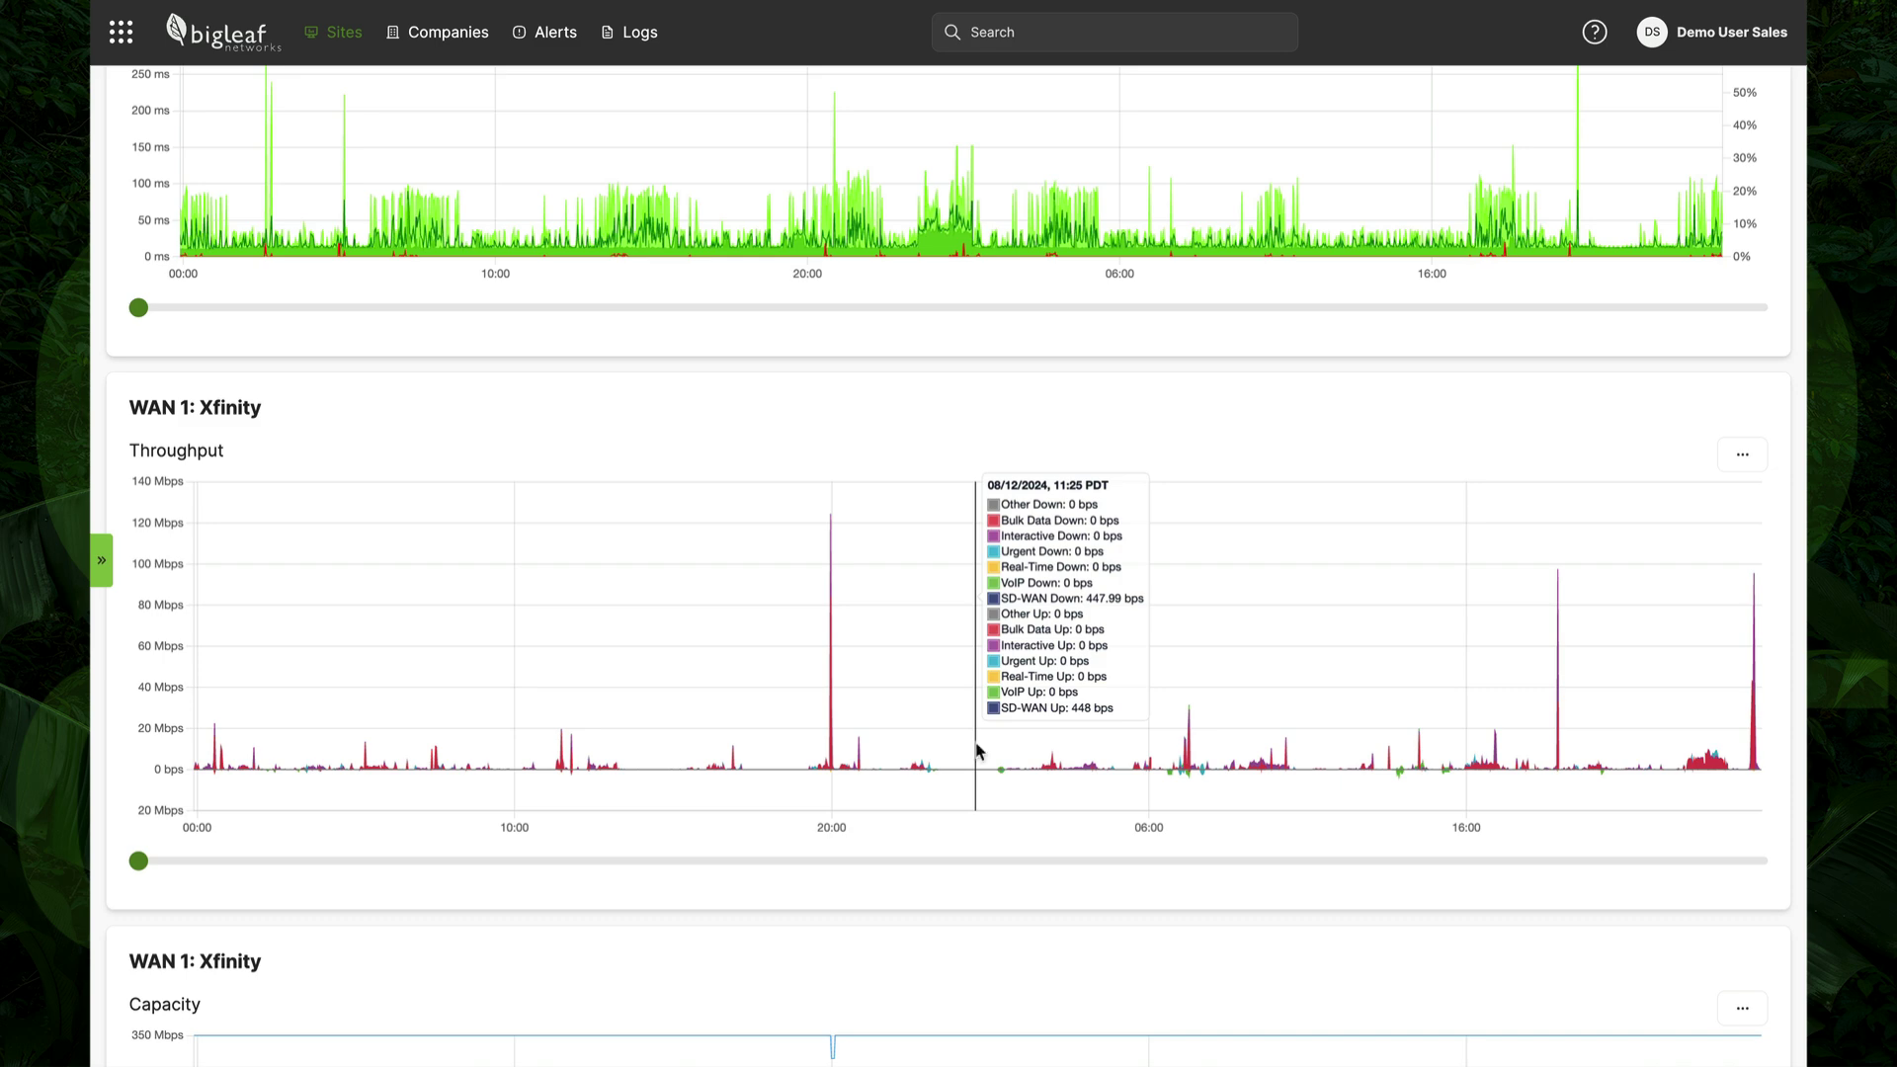
{"action": "scroll", "coordinate": [976, 752], "scroll_direction": "down", "scroll_amount": 1}
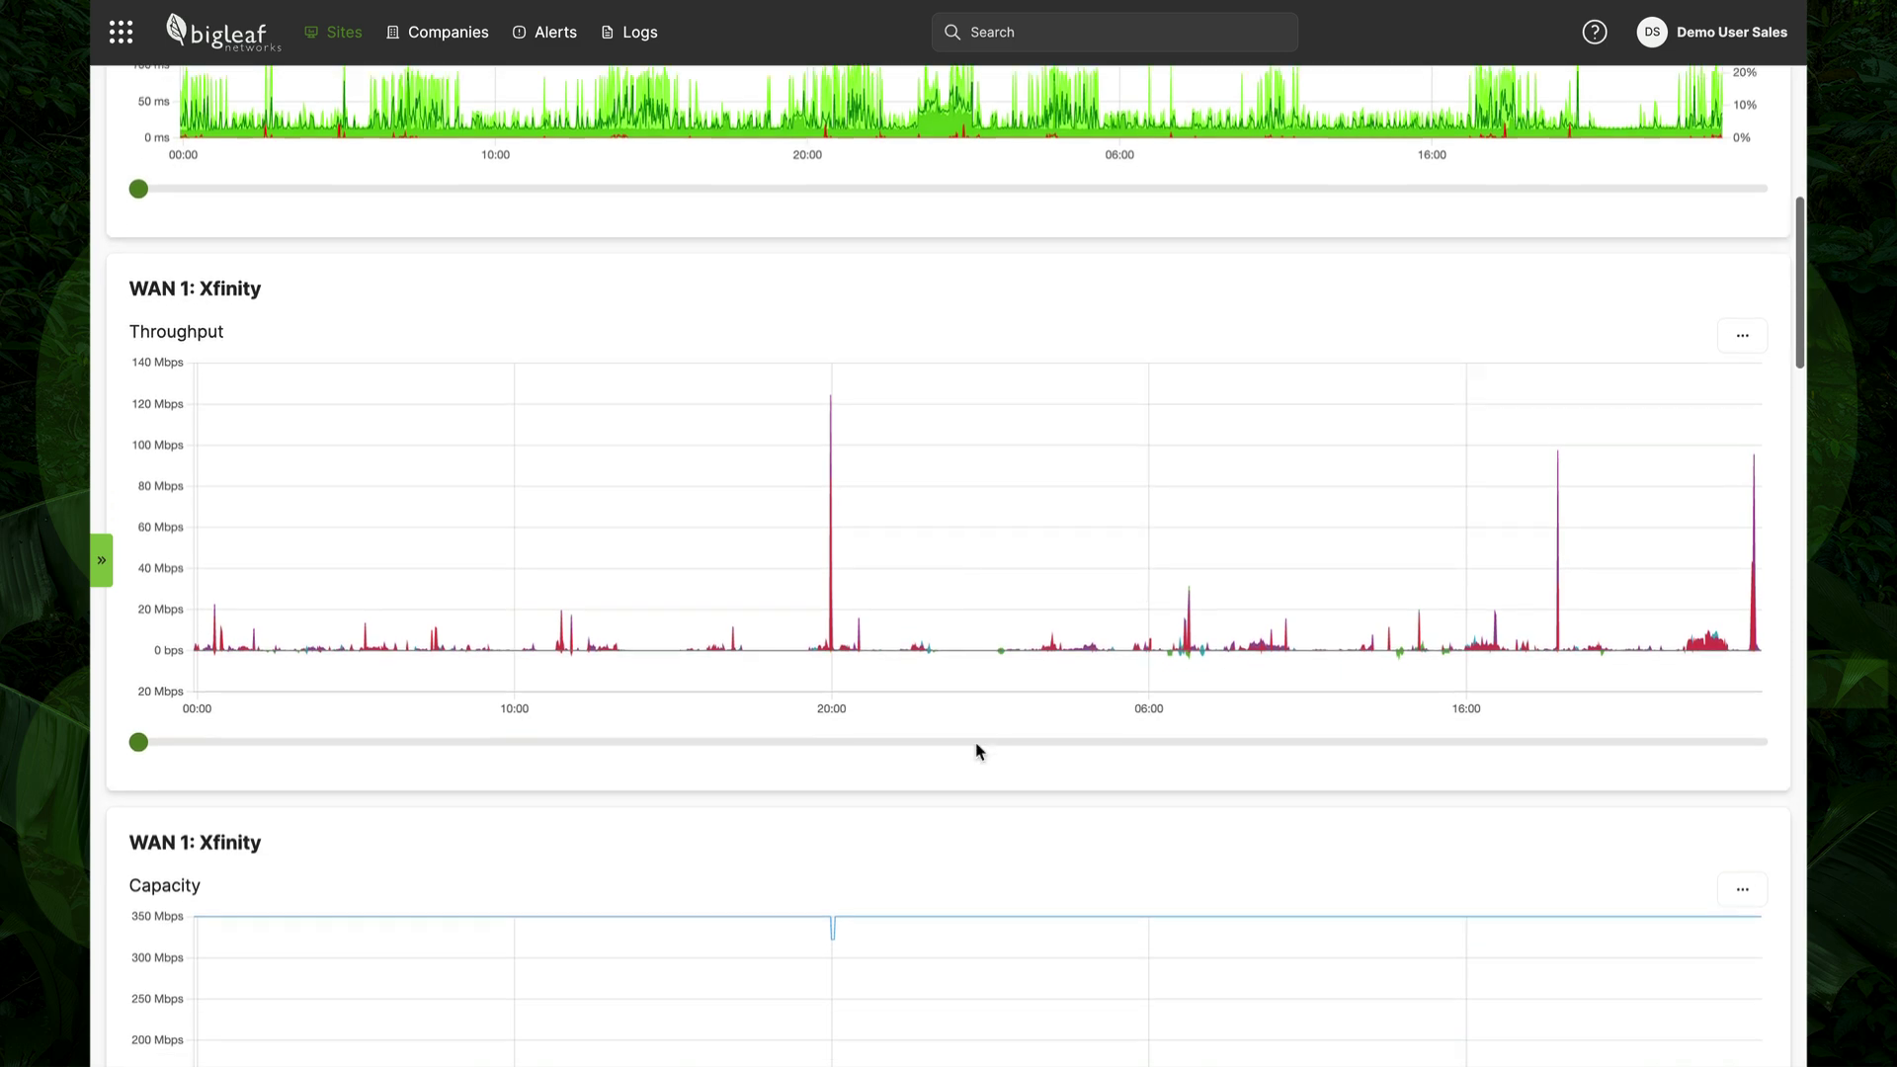
{"action": "scroll", "coordinate": [976, 752], "scroll_direction": "down", "scroll_amount": 2}
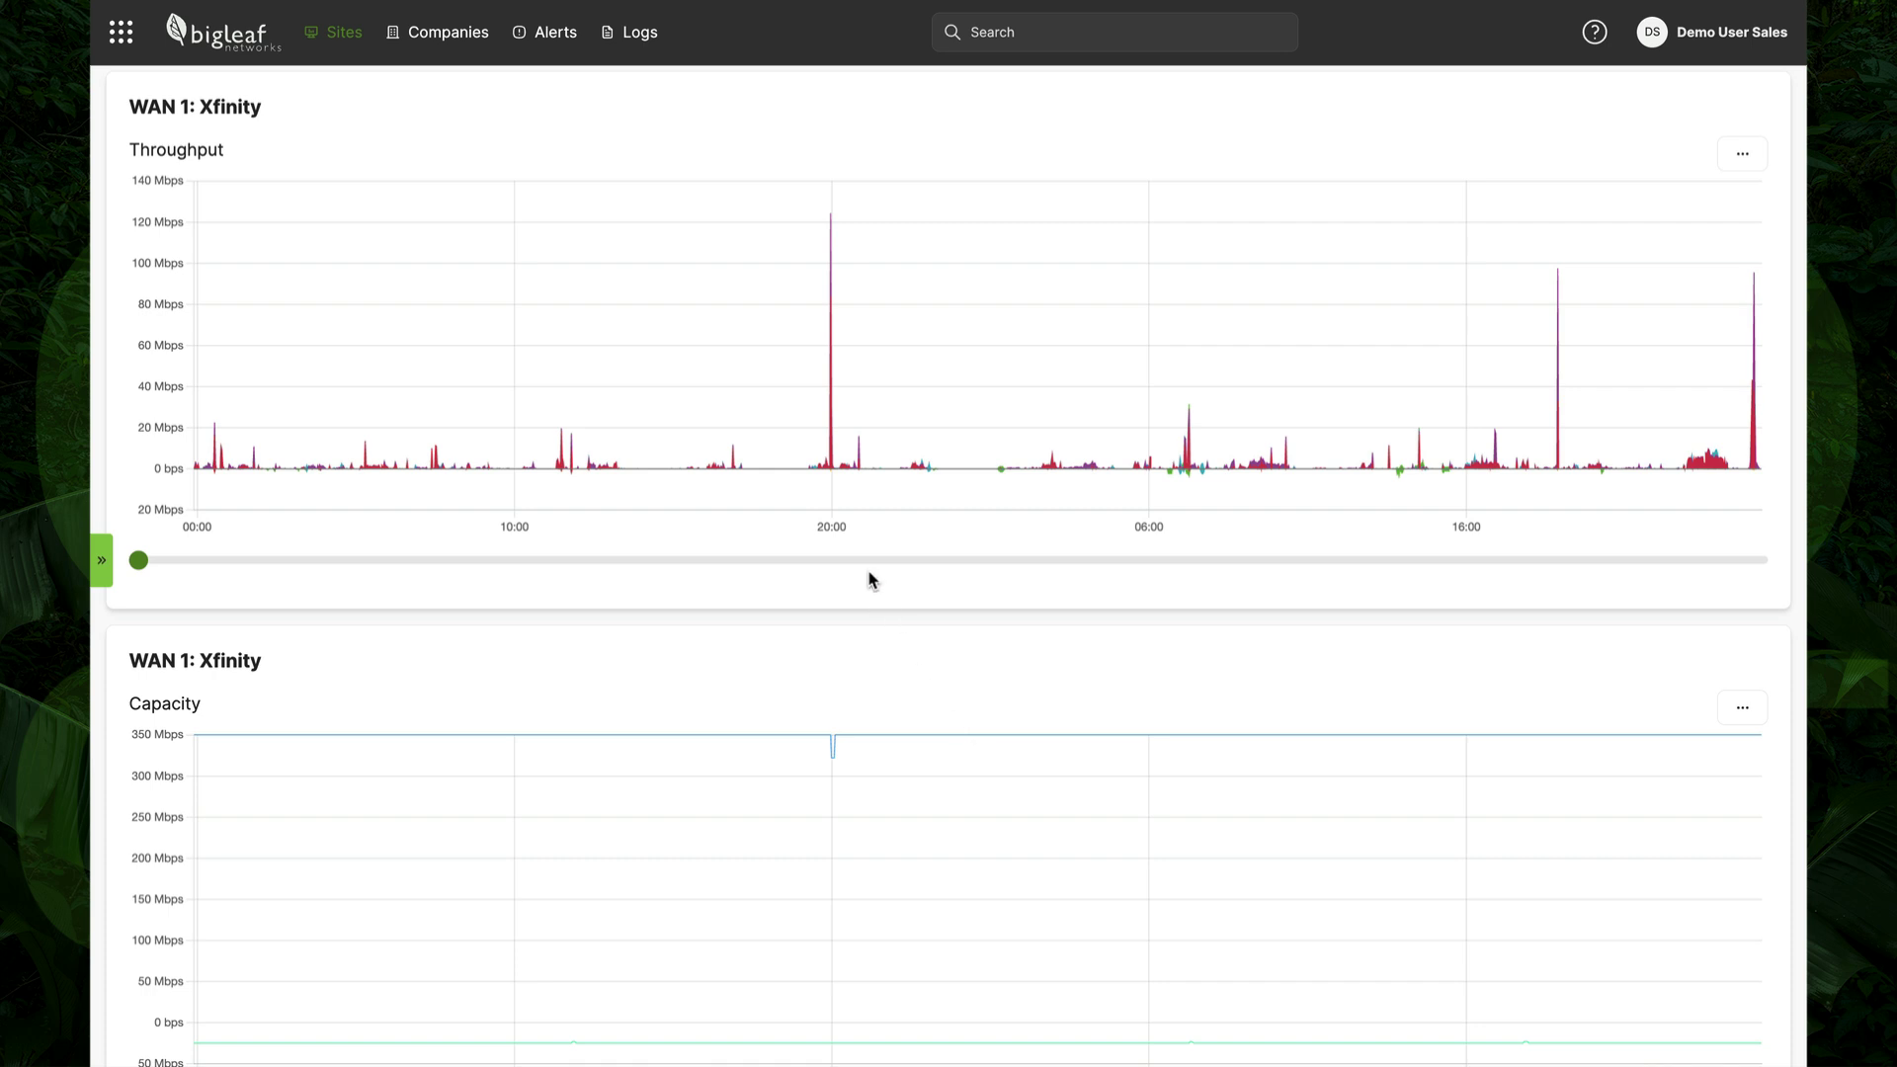
{"action": "mouse_move", "coordinate": [1272, 624]}
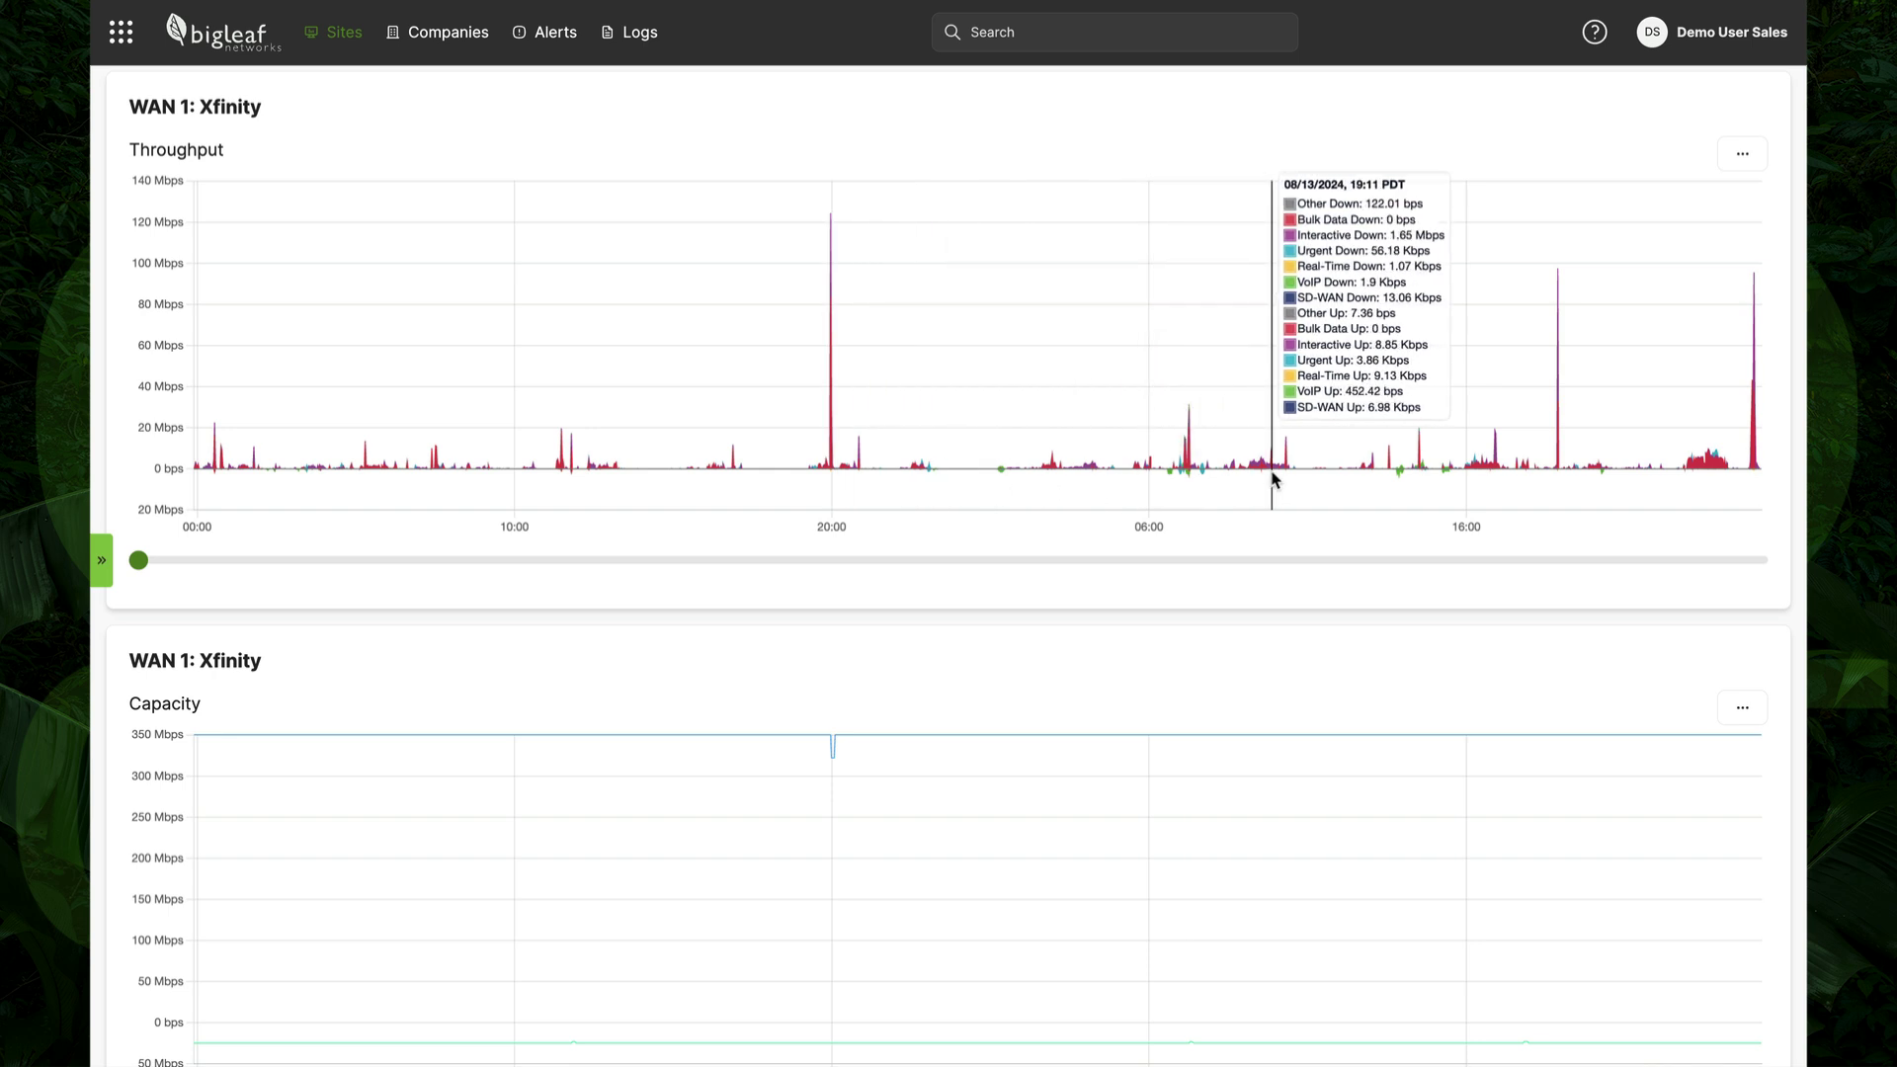
{"action": "scroll", "coordinate": [1332, 477], "scroll_direction": "down", "scroll_amount": 2}
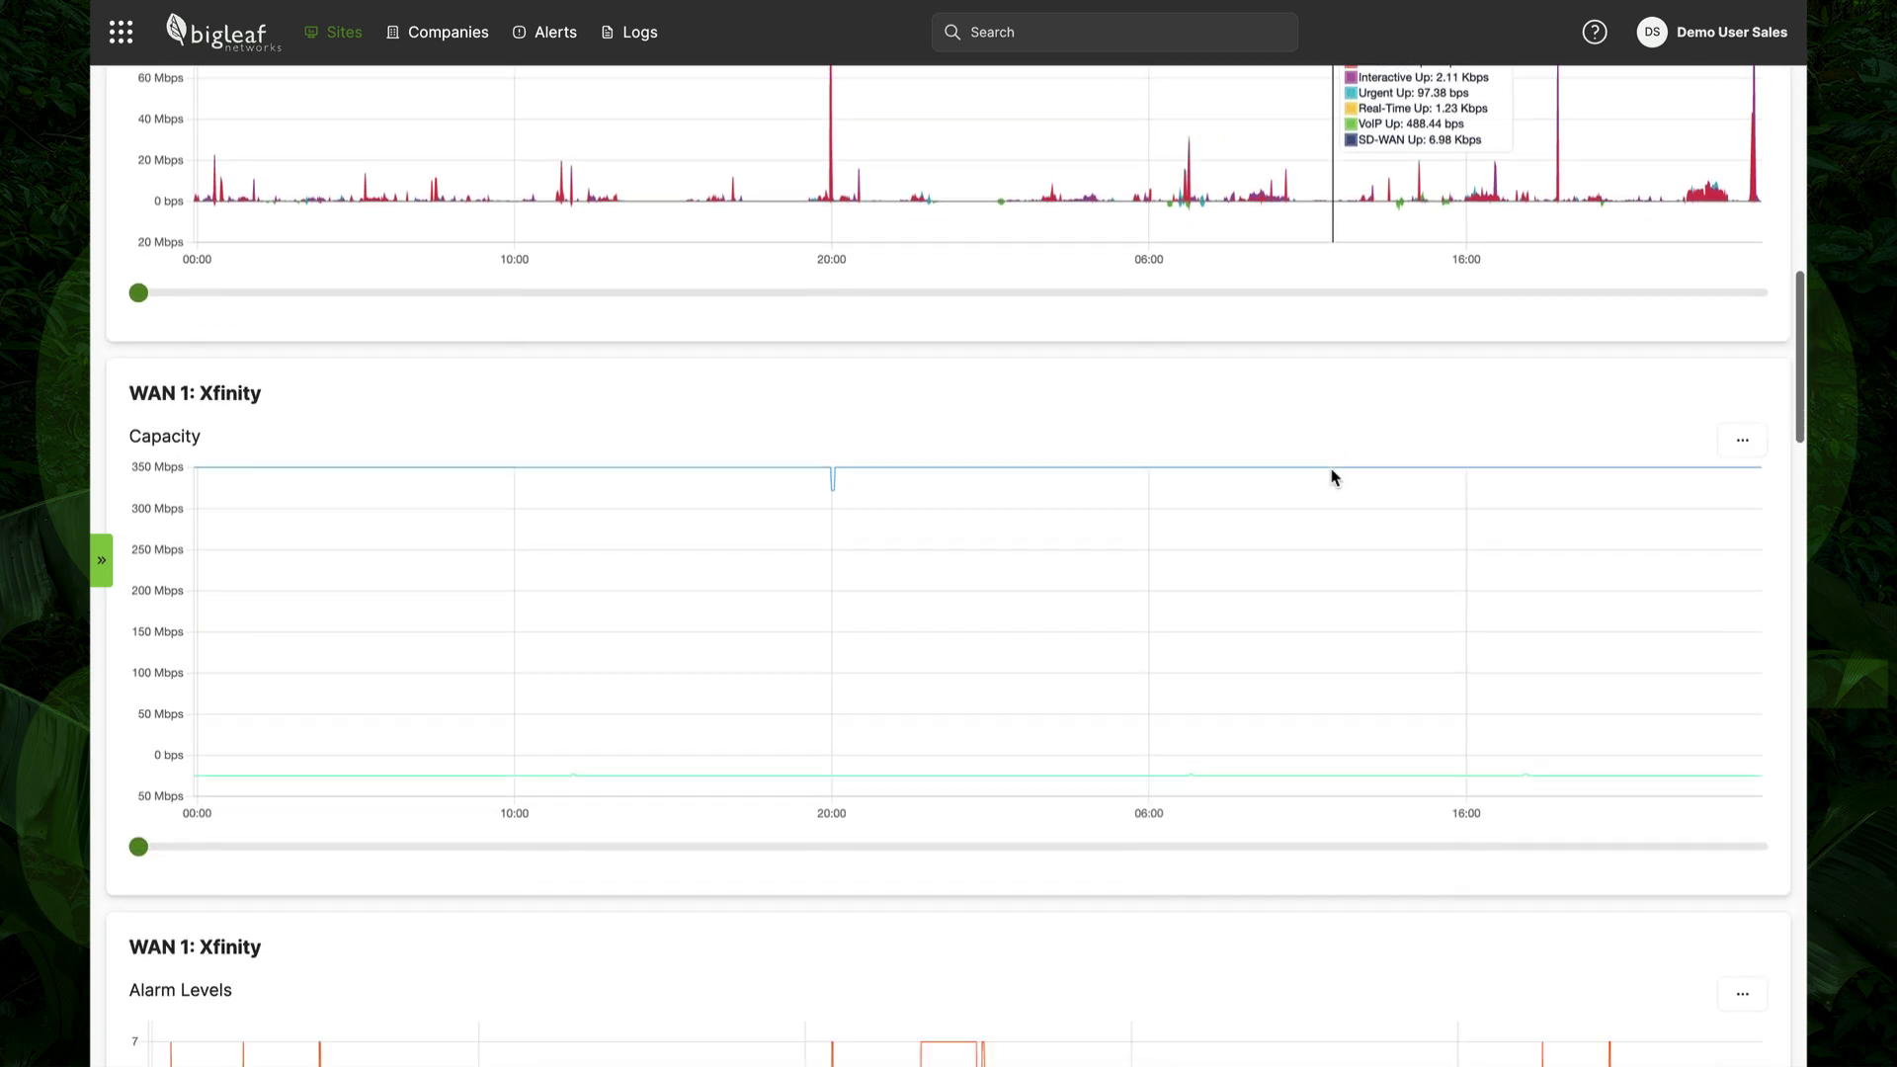
{"action": "scroll", "coordinate": [1333, 477], "scroll_direction": "down", "scroll_amount": 2}
{"action": "scroll", "coordinate": [1333, 478], "scroll_direction": "down", "scroll_amount": 2}
{"action": "scroll", "coordinate": [1332, 479], "scroll_direction": "down", "scroll_amount": 1}
{"action": "scroll", "coordinate": [1332, 477], "scroll_direction": "down", "scroll_amount": 1}
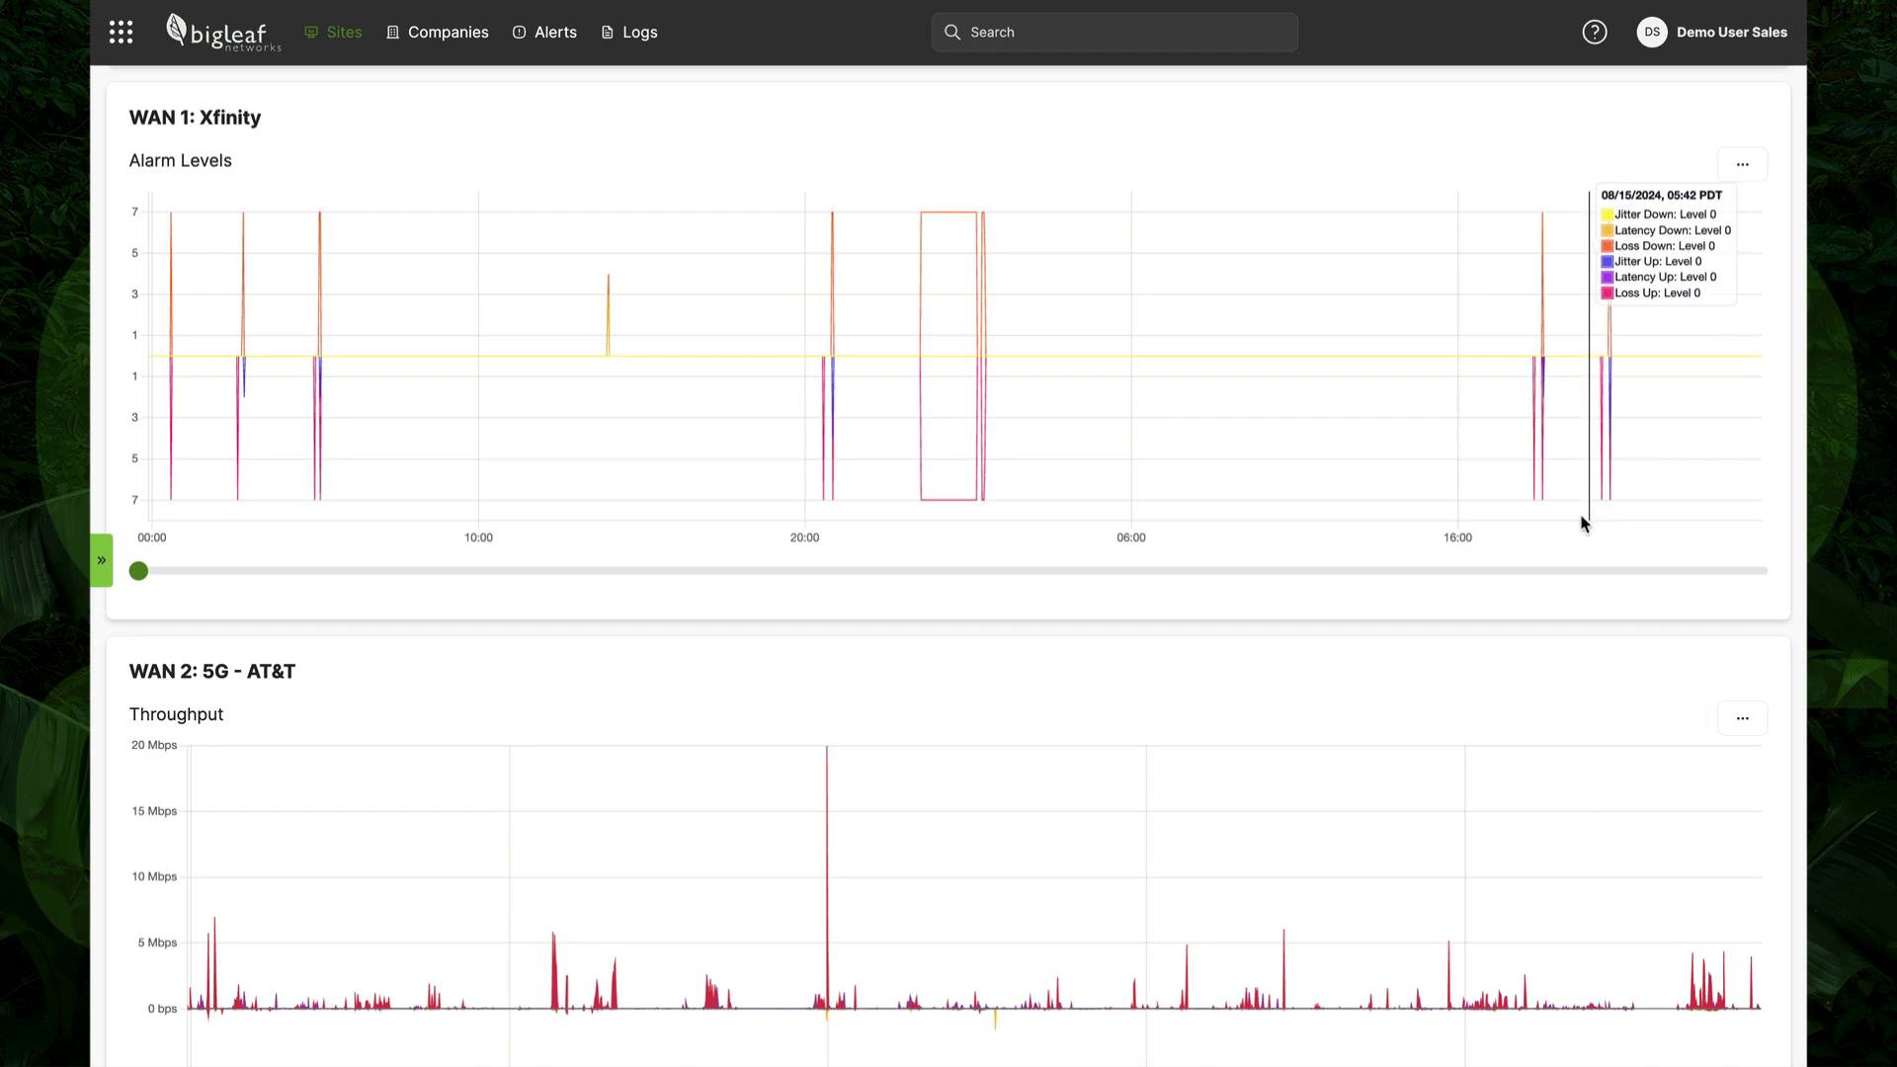
{"action": "scroll", "coordinate": [772, 444], "scroll_direction": "up", "scroll_amount": 3}
{"action": "scroll", "coordinate": [771, 444], "scroll_direction": "up", "scroll_amount": 10}
- Visit the site's Diagnostics tests, then go to the account-wide Logs page
{"action": "left_click", "coordinate": [445, 196]}
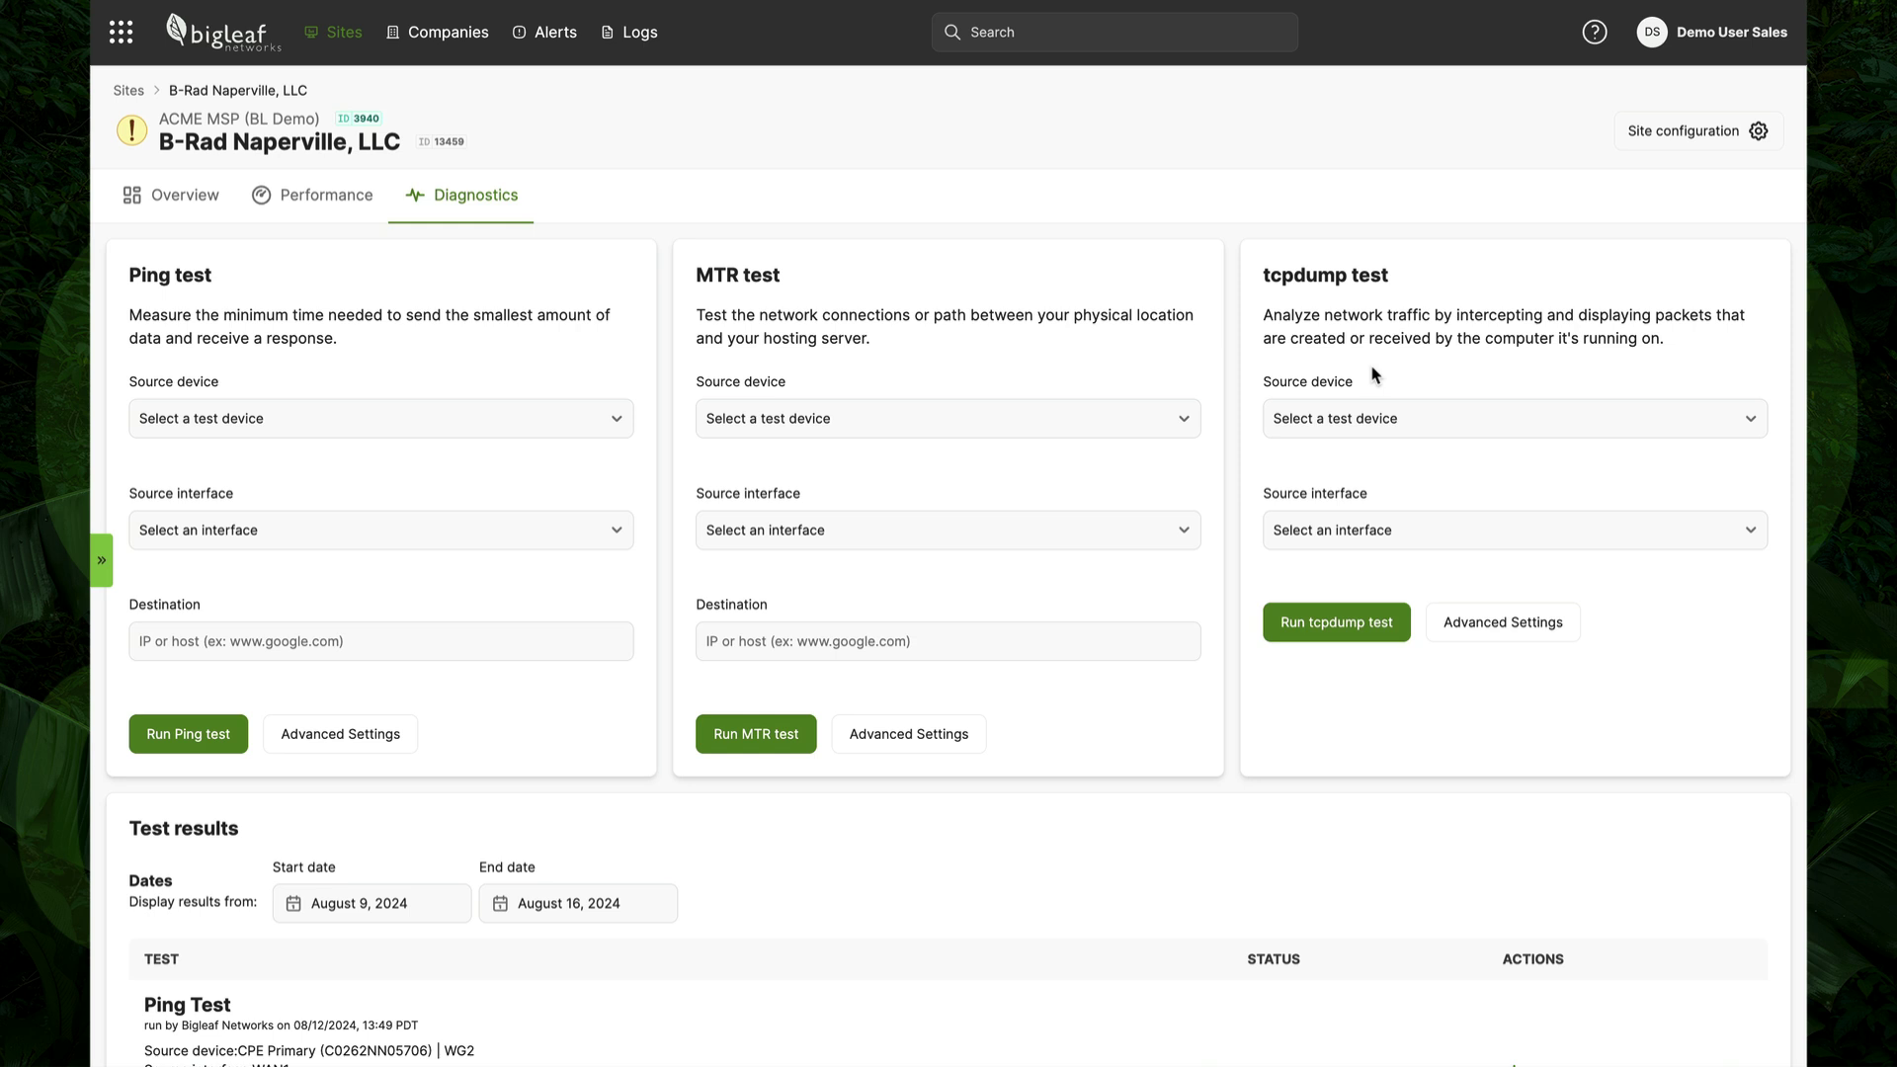
{"action": "left_click", "coordinate": [624, 32]}
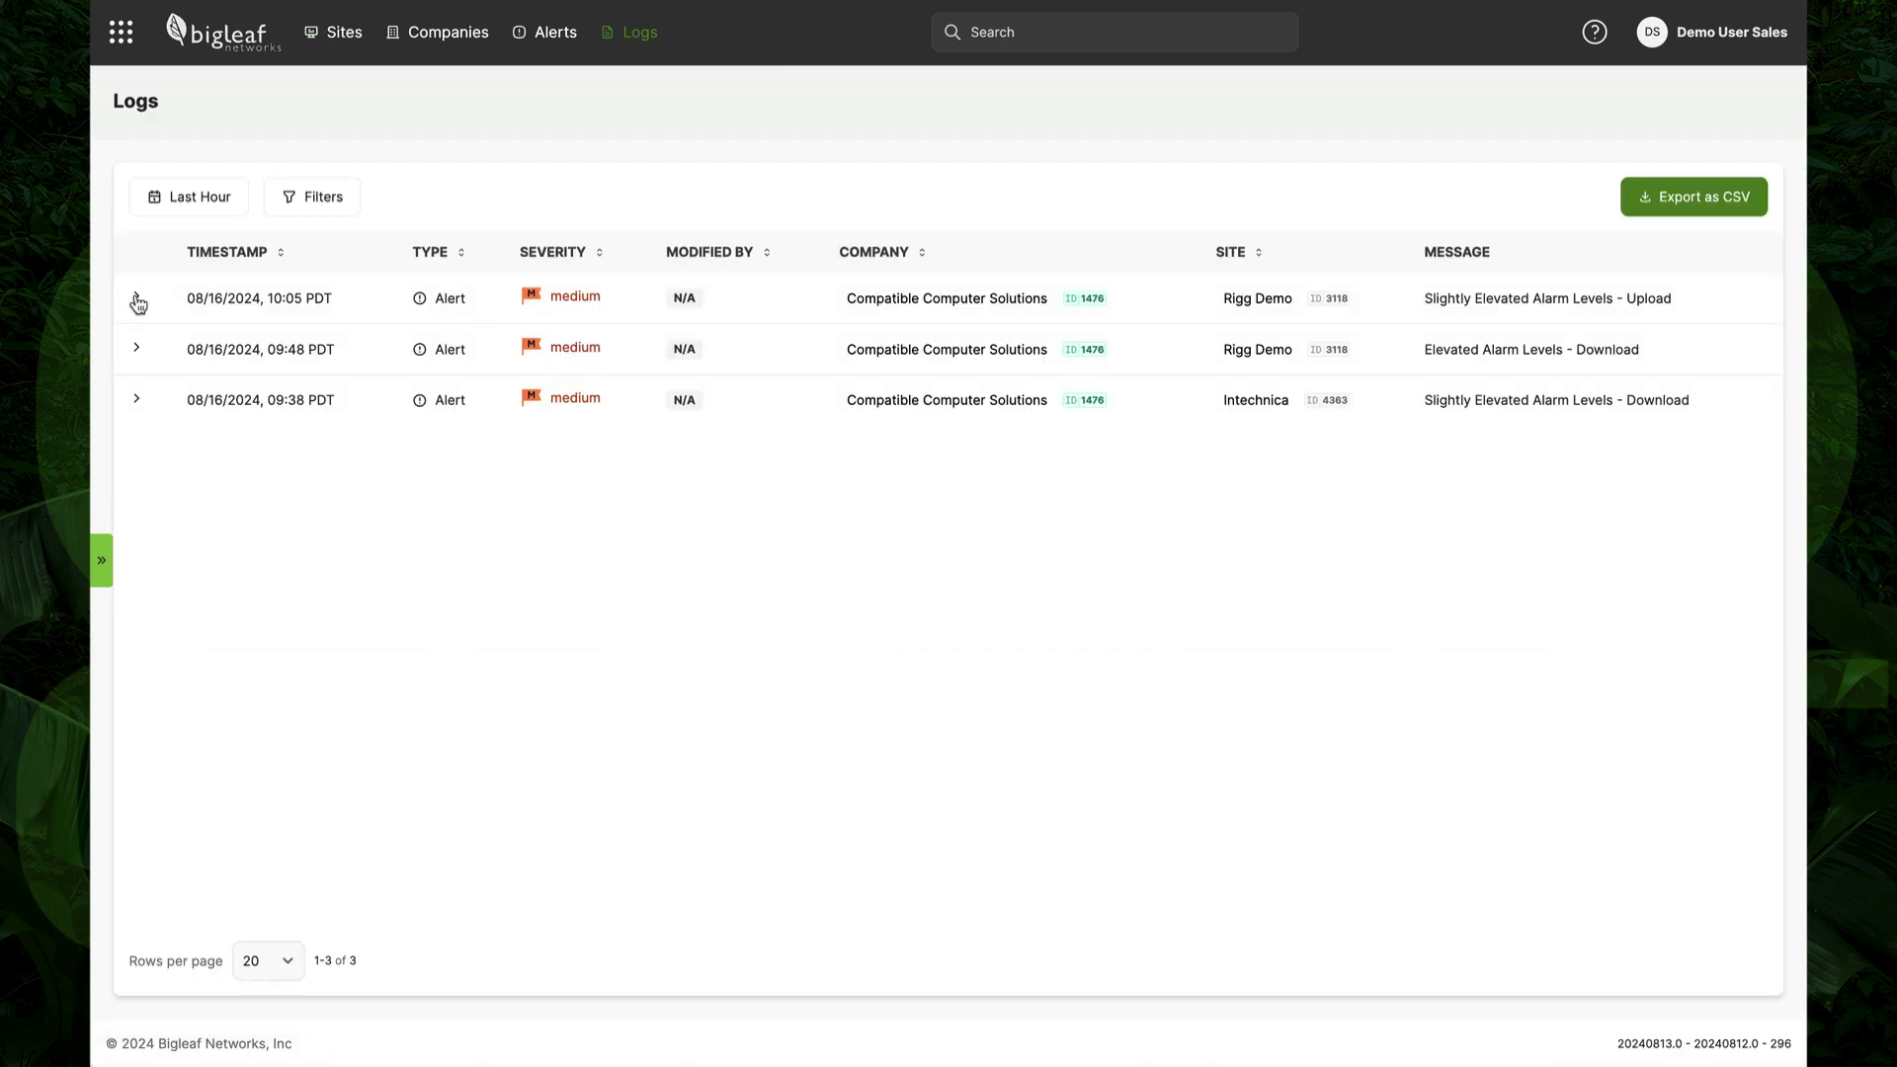
- Expand the newest and the 09:48 alert log entries to see their history
{"action": "left_click", "coordinate": [137, 298]}
{"action": "left_click", "coordinate": [134, 827]}
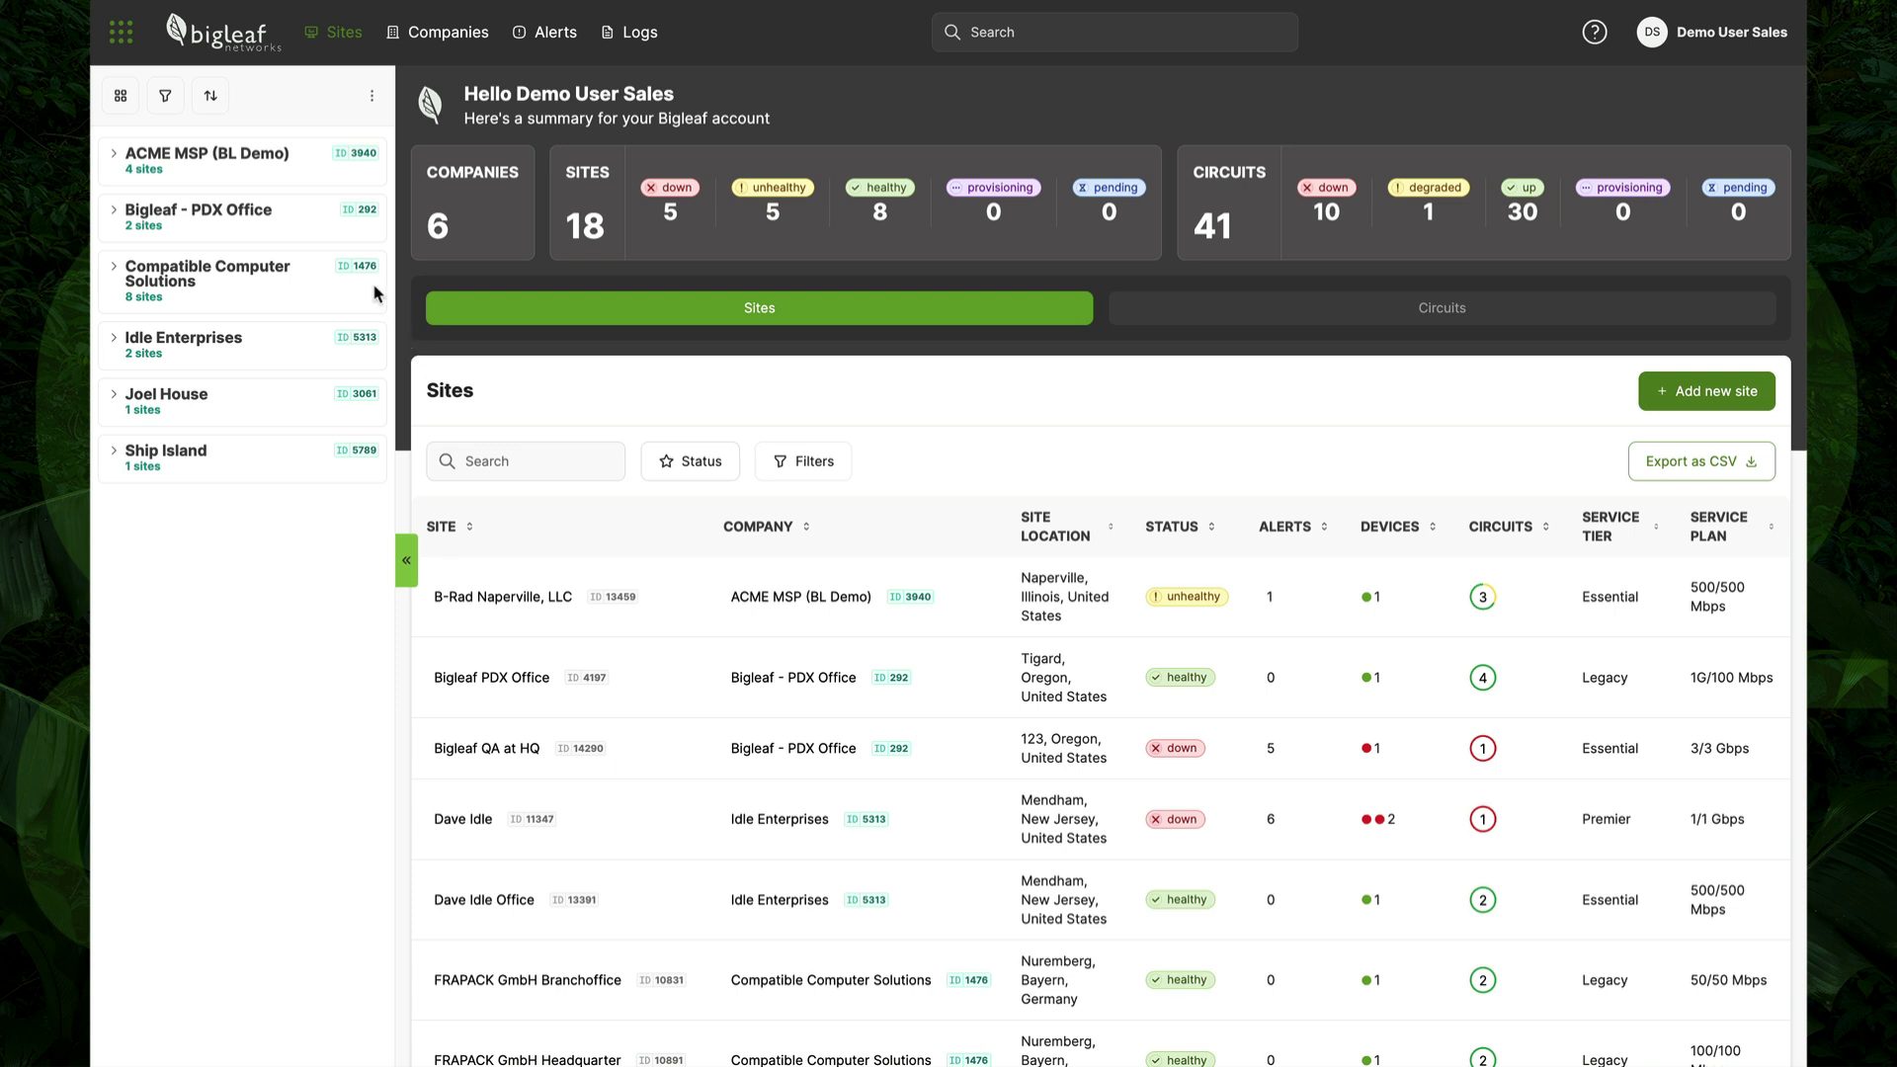
- Expand ACME MSP, Bigleaf - PDX Office and Ship Island, then sort the sites by status
{"action": "left_click", "coordinate": [116, 155]}
{"action": "left_click", "coordinate": [115, 345]}
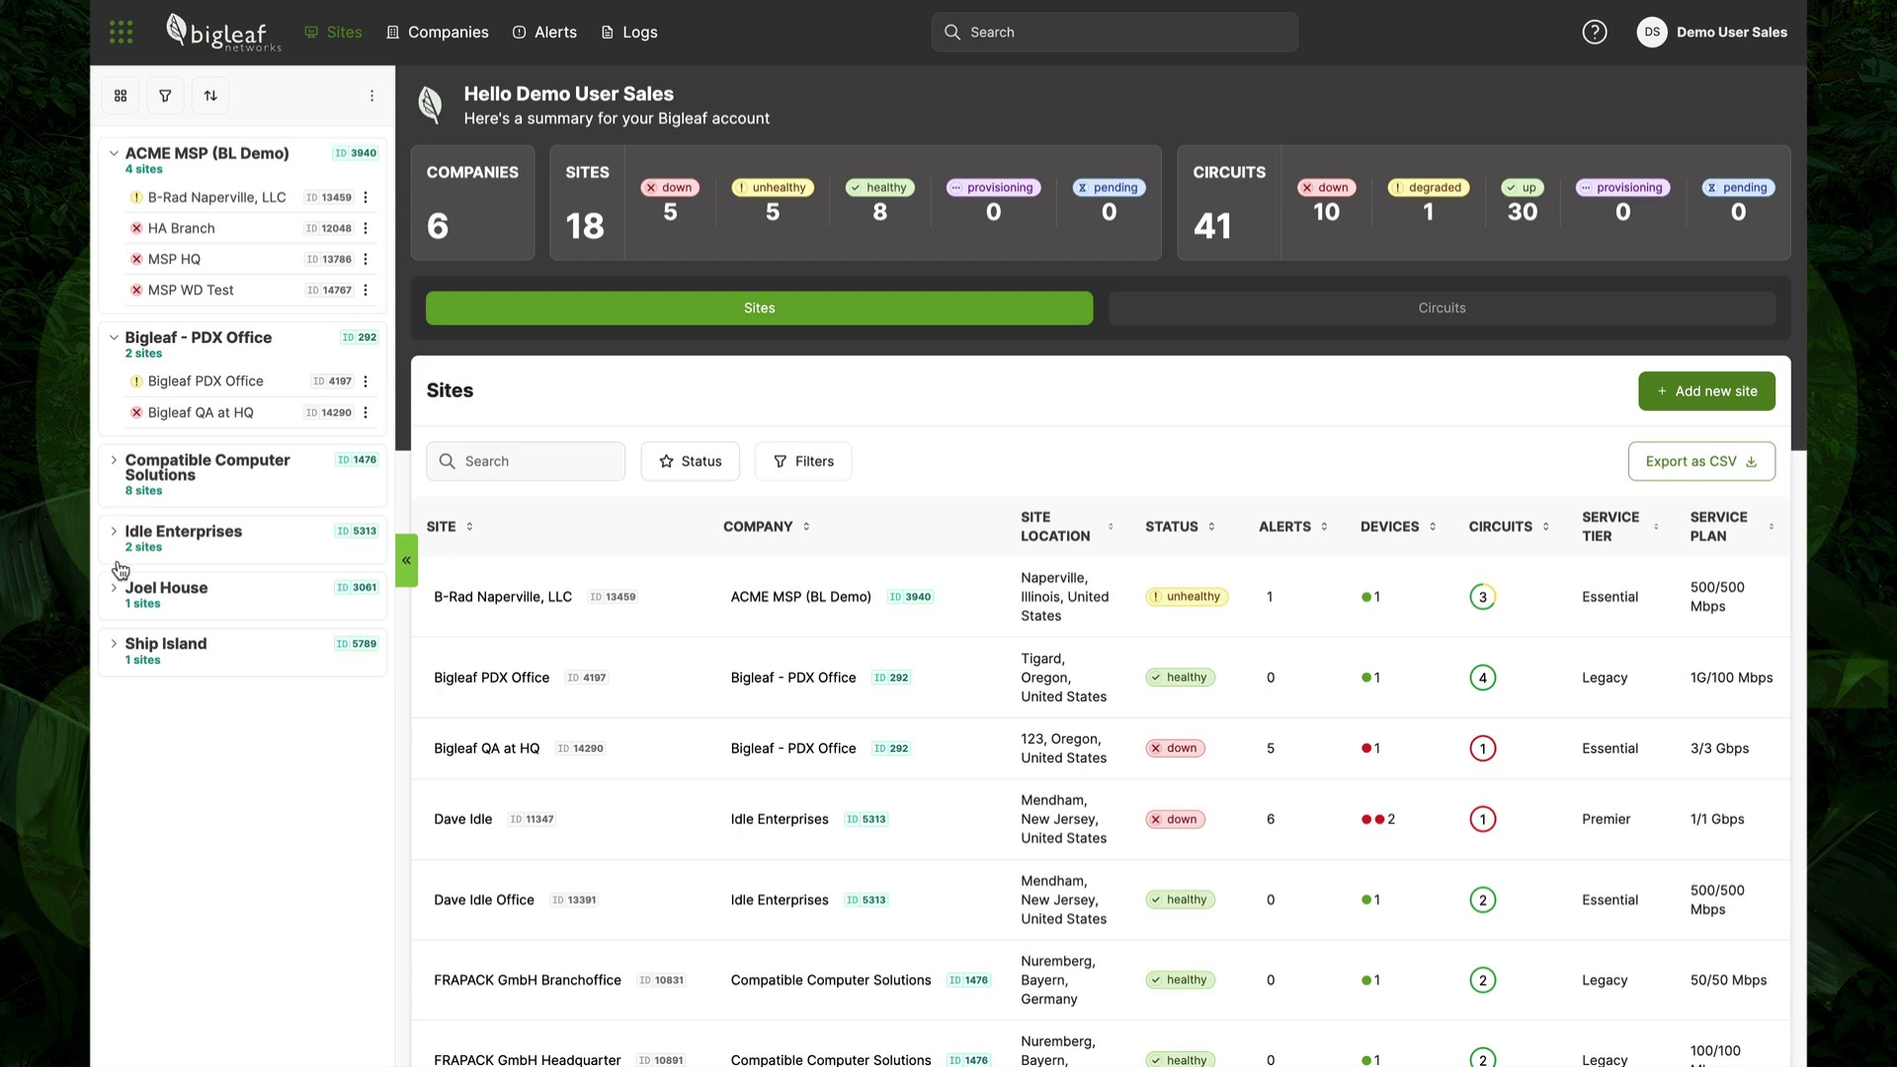
{"action": "left_click", "coordinate": [116, 645]}
{"action": "left_click", "coordinate": [1179, 536]}
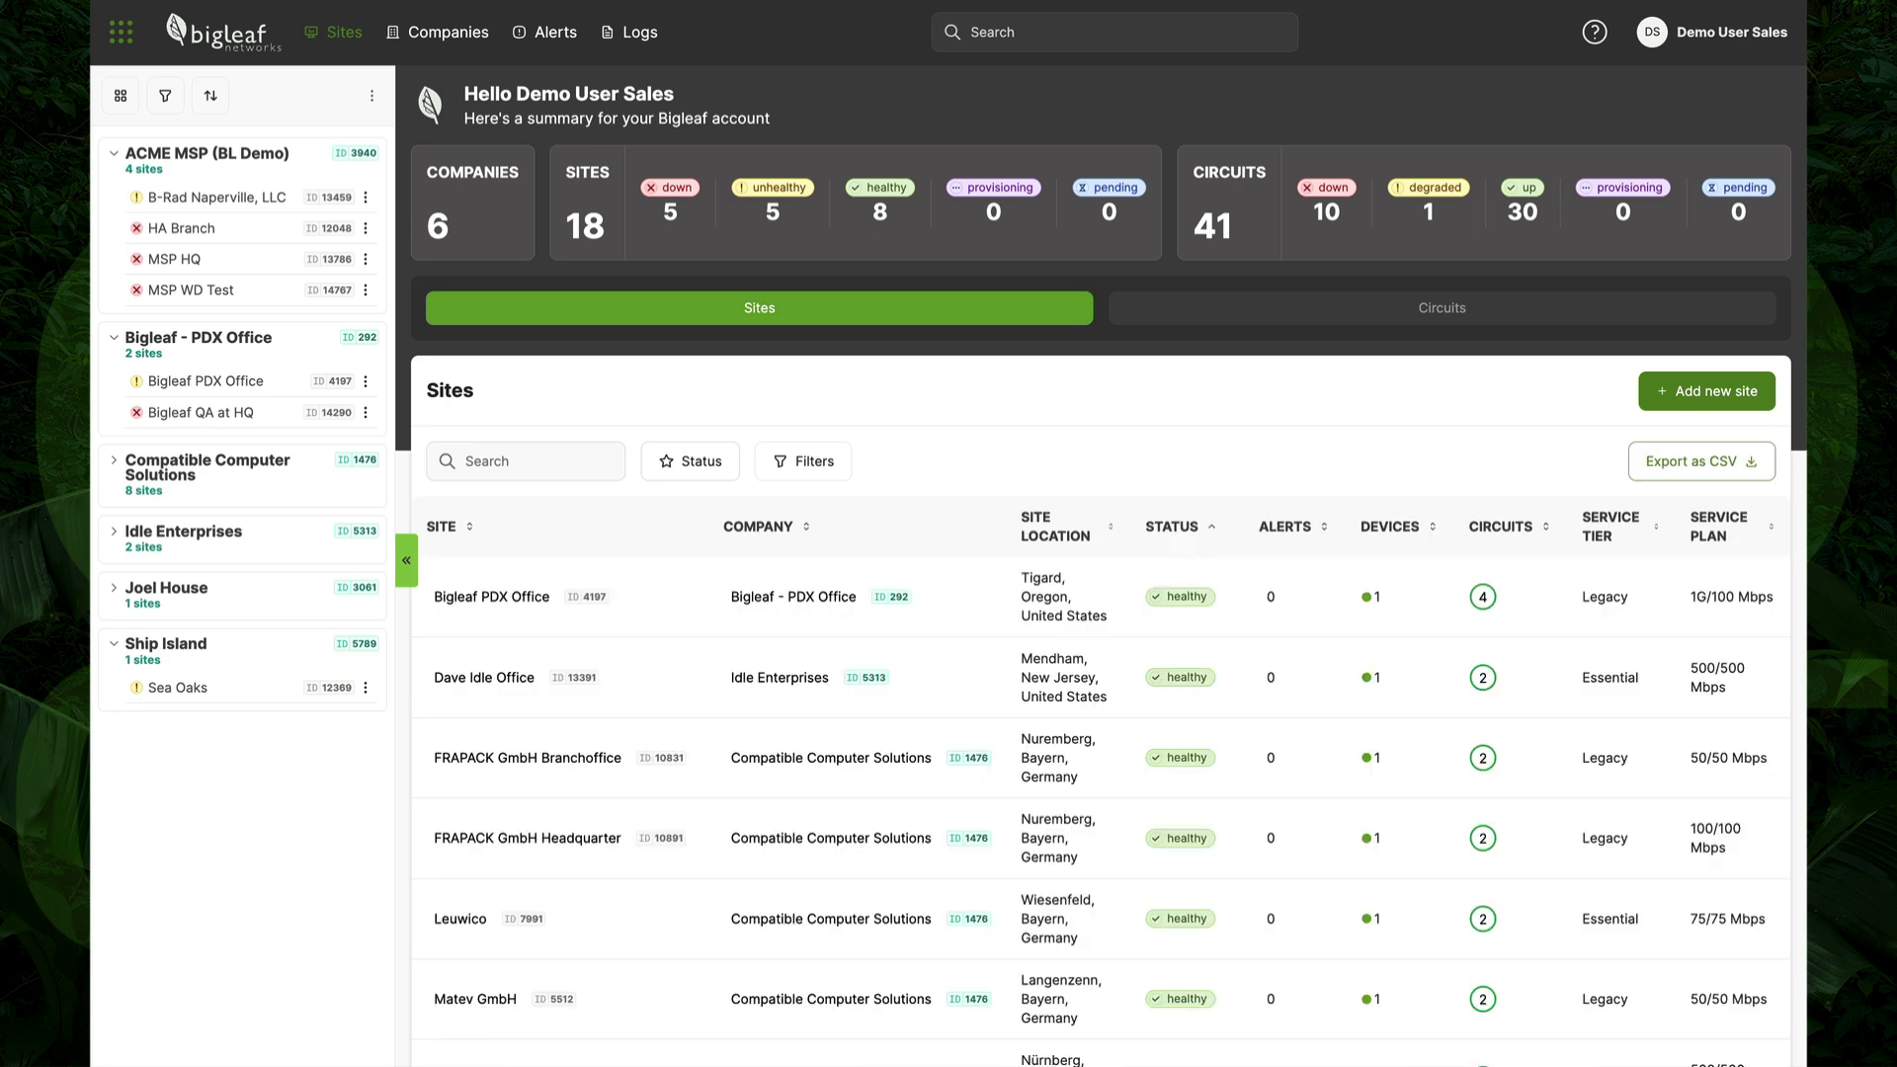
- Reverse the status sort so down sites come first, then switch to the Circuits list
{"action": "left_click", "coordinate": [1179, 536]}
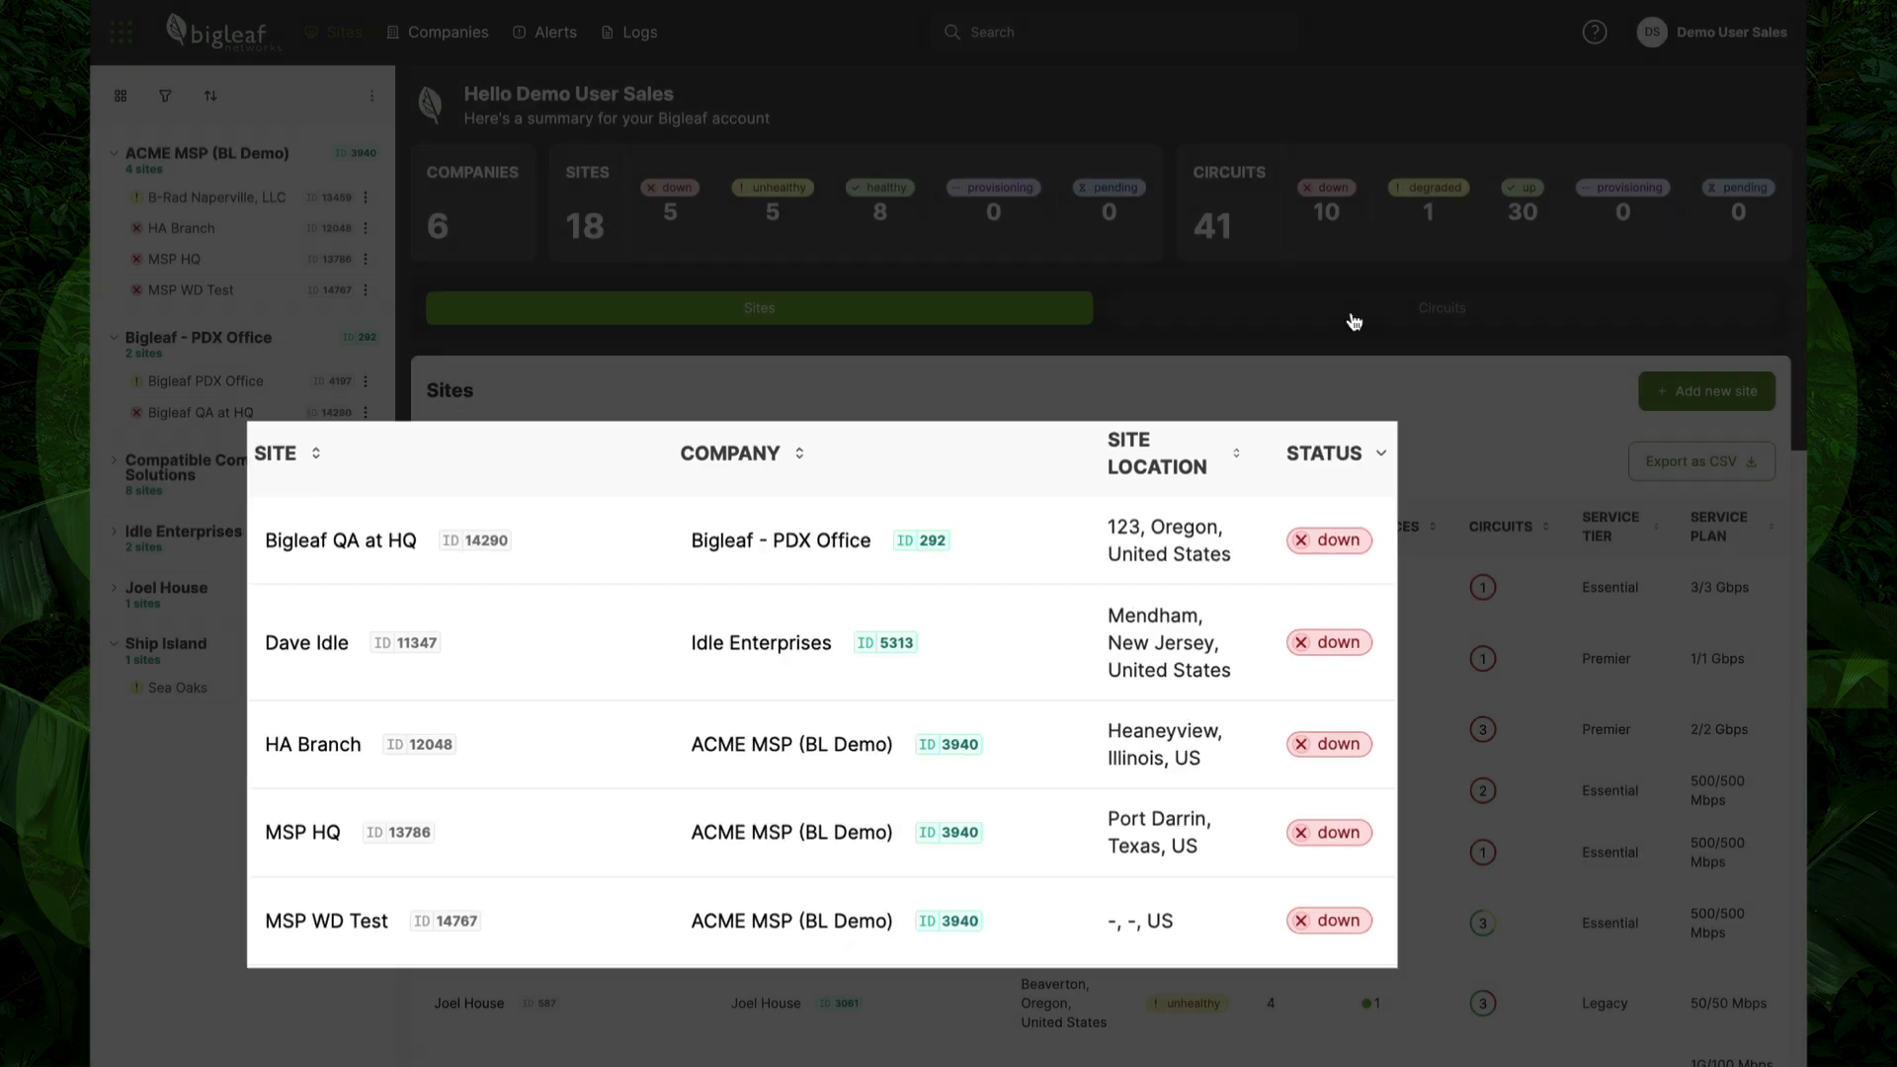
{"action": "left_click", "coordinate": [1353, 319]}
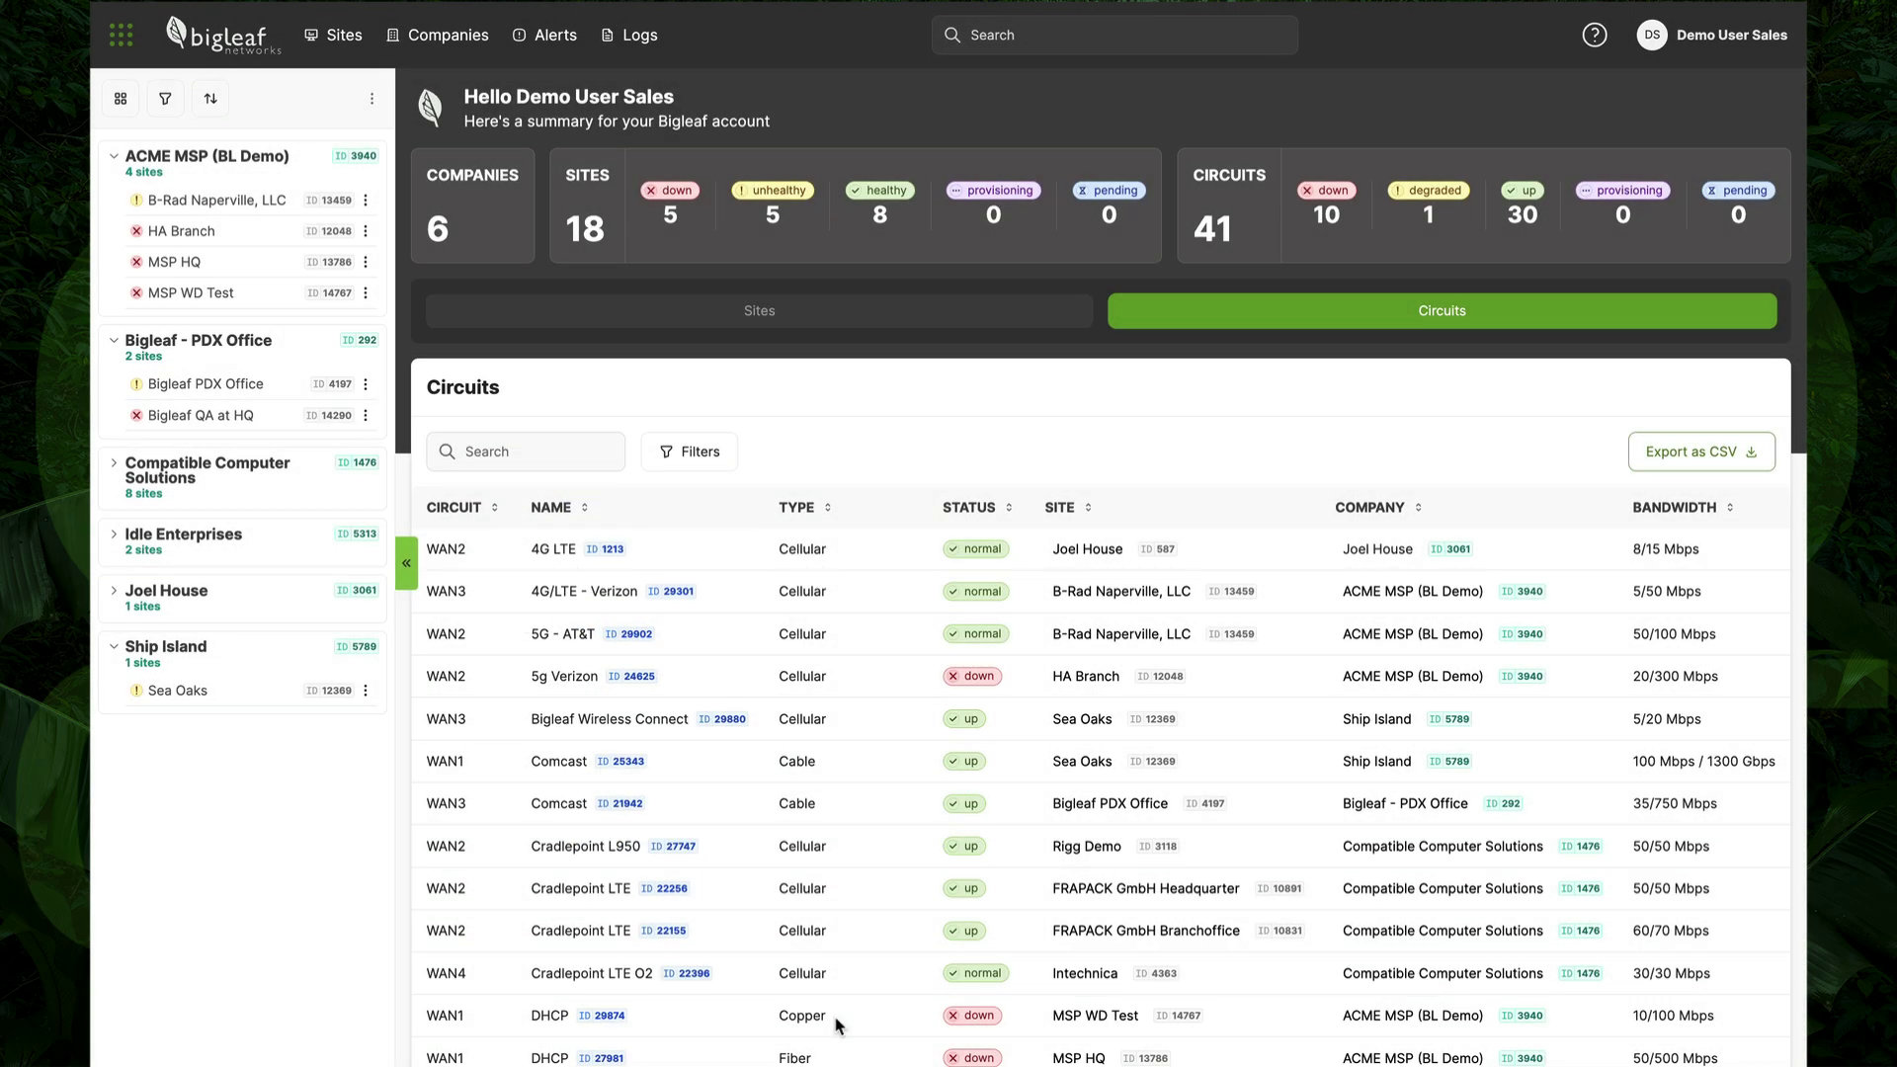
{"action": "scroll", "coordinate": [1012, 710], "scroll_direction": "down", "scroll_amount": 5}
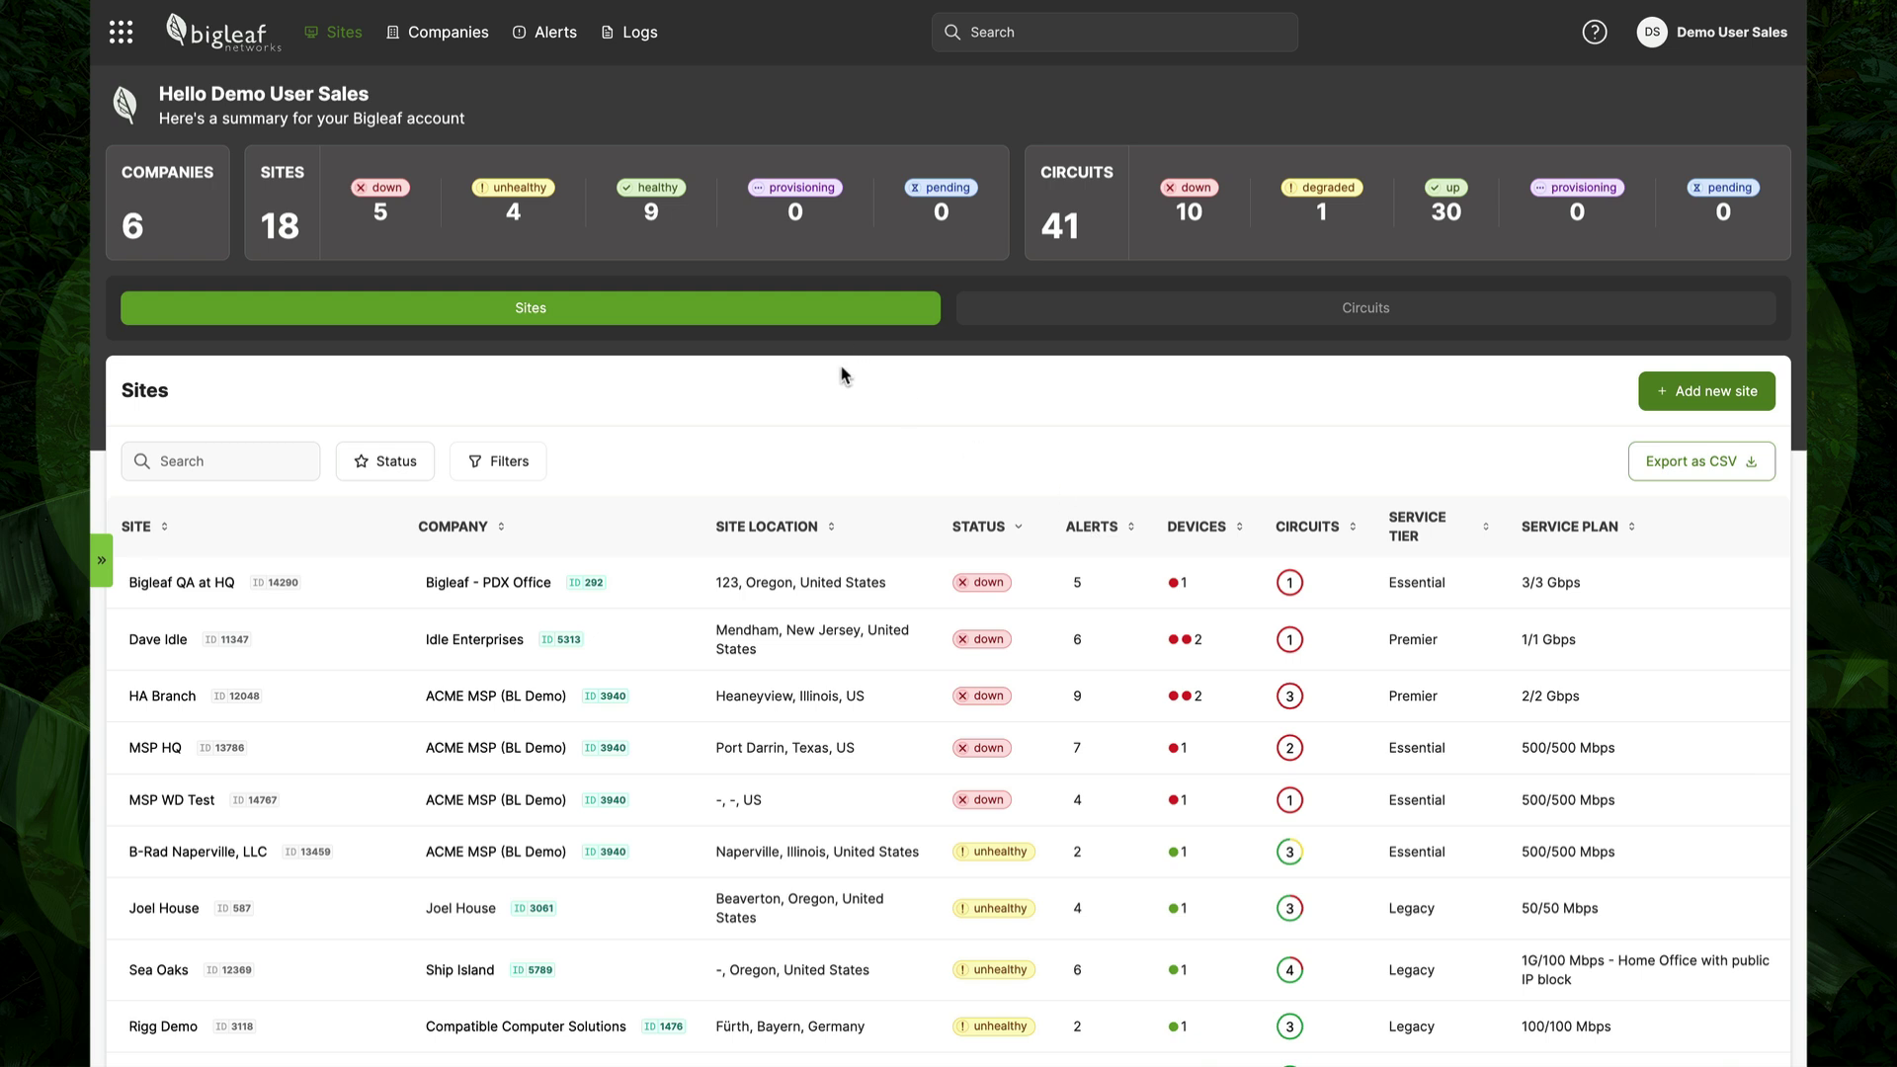
- Review the available filter keys, then remove Status from favourite filters and apply
{"action": "left_click", "coordinate": [502, 466]}
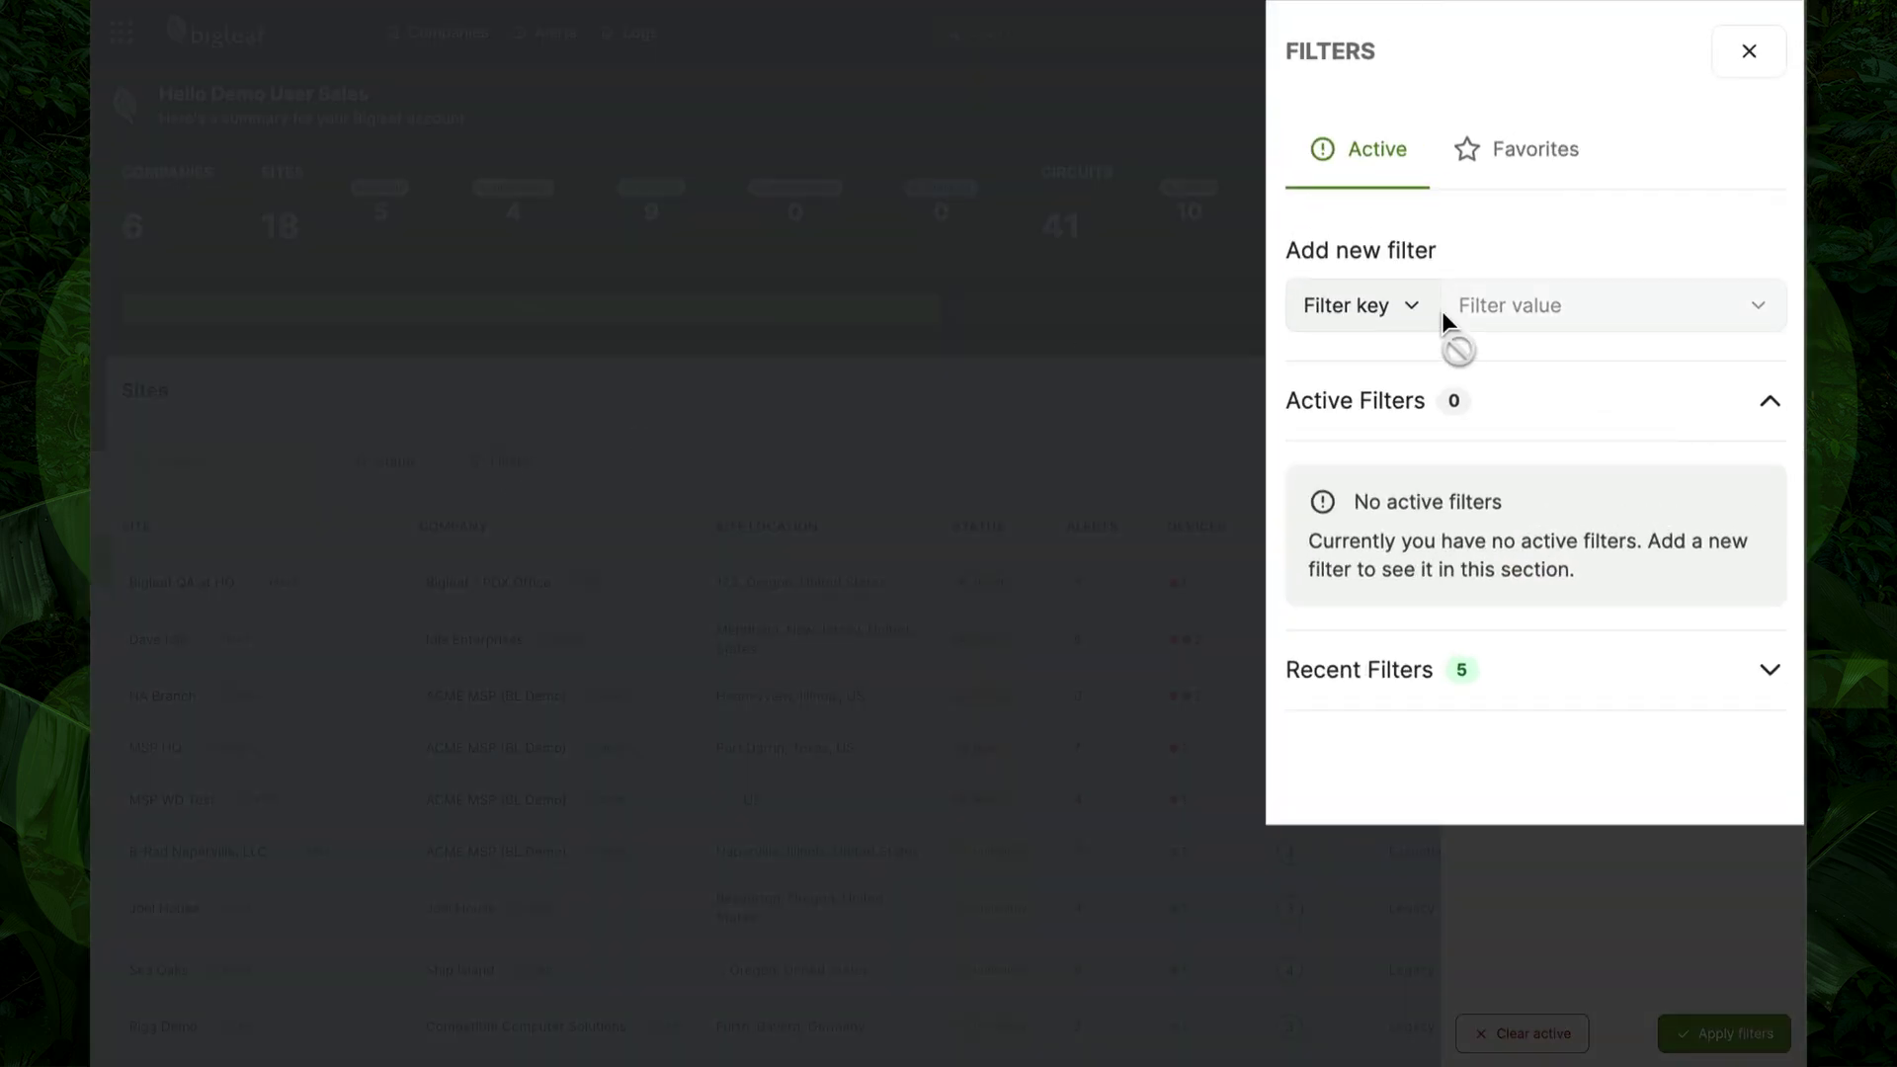
{"action": "left_click", "coordinate": [1411, 306]}
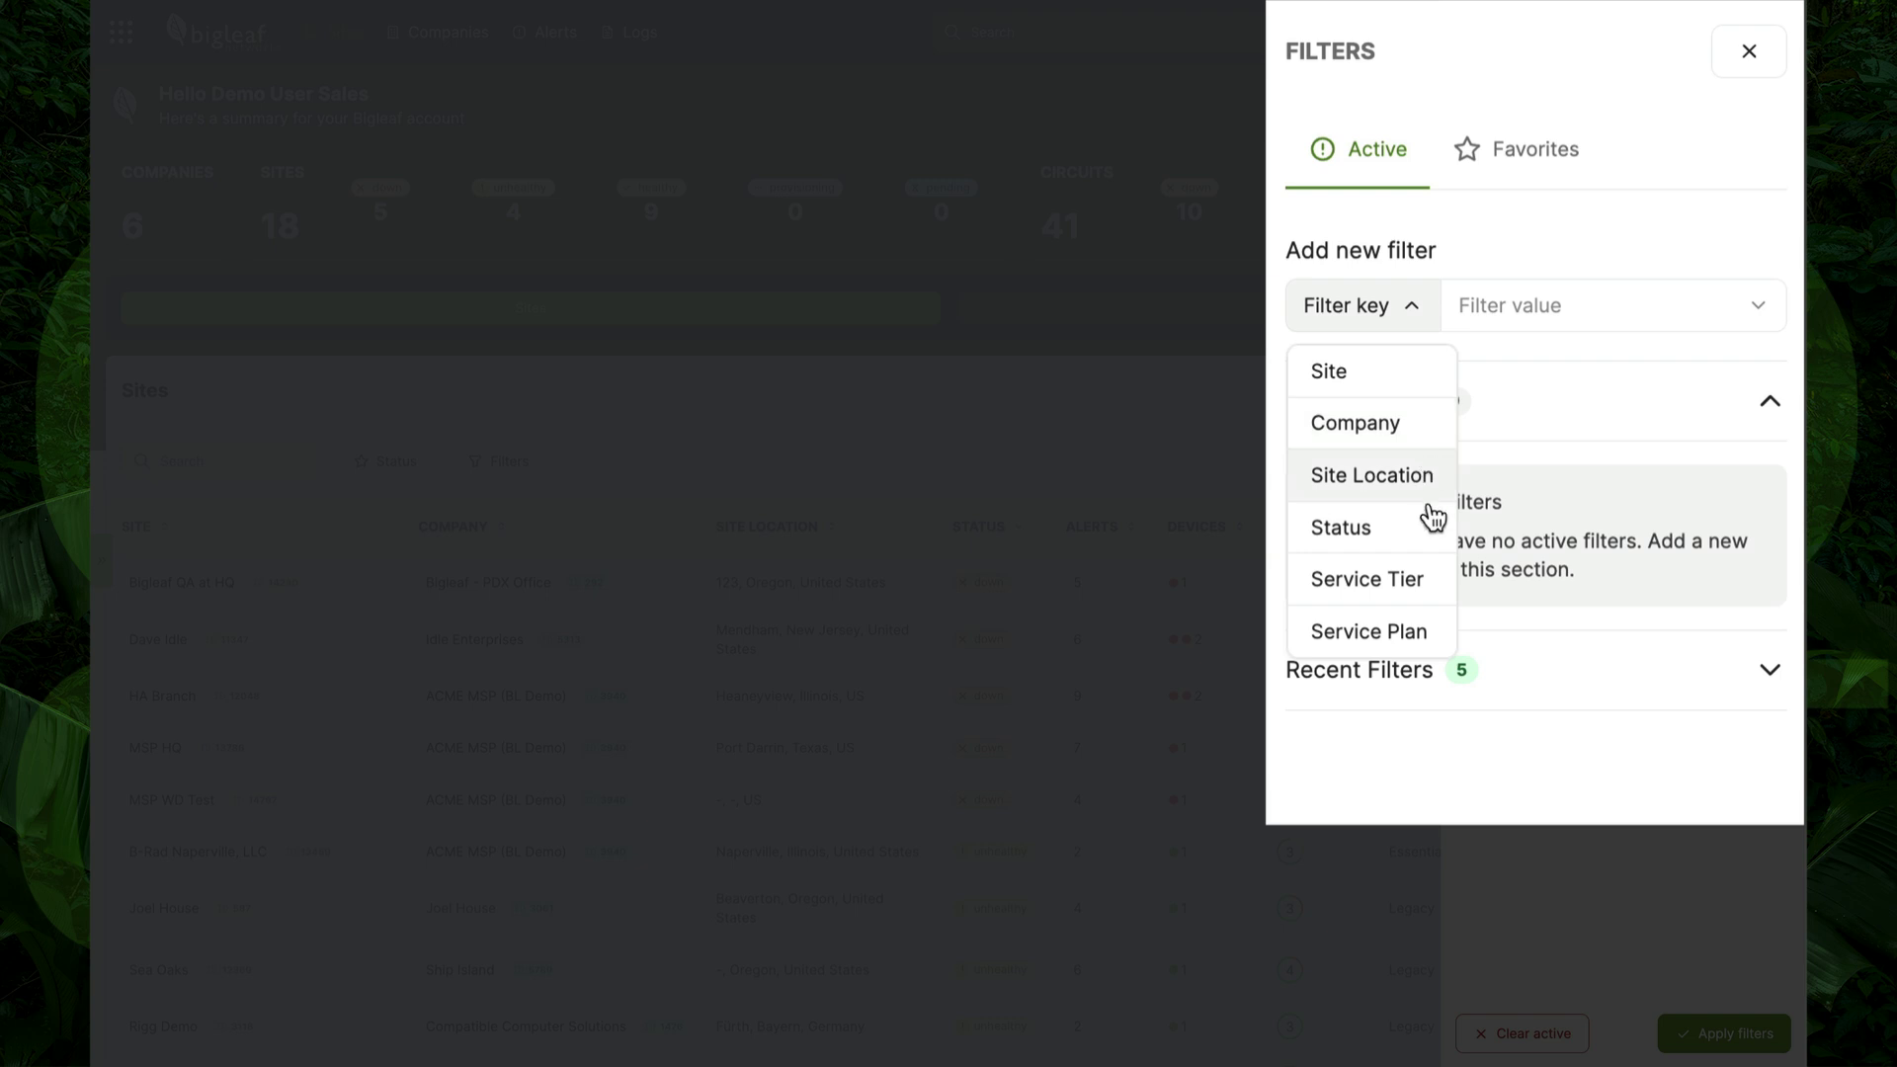
{"action": "left_click", "coordinate": [1528, 169]}
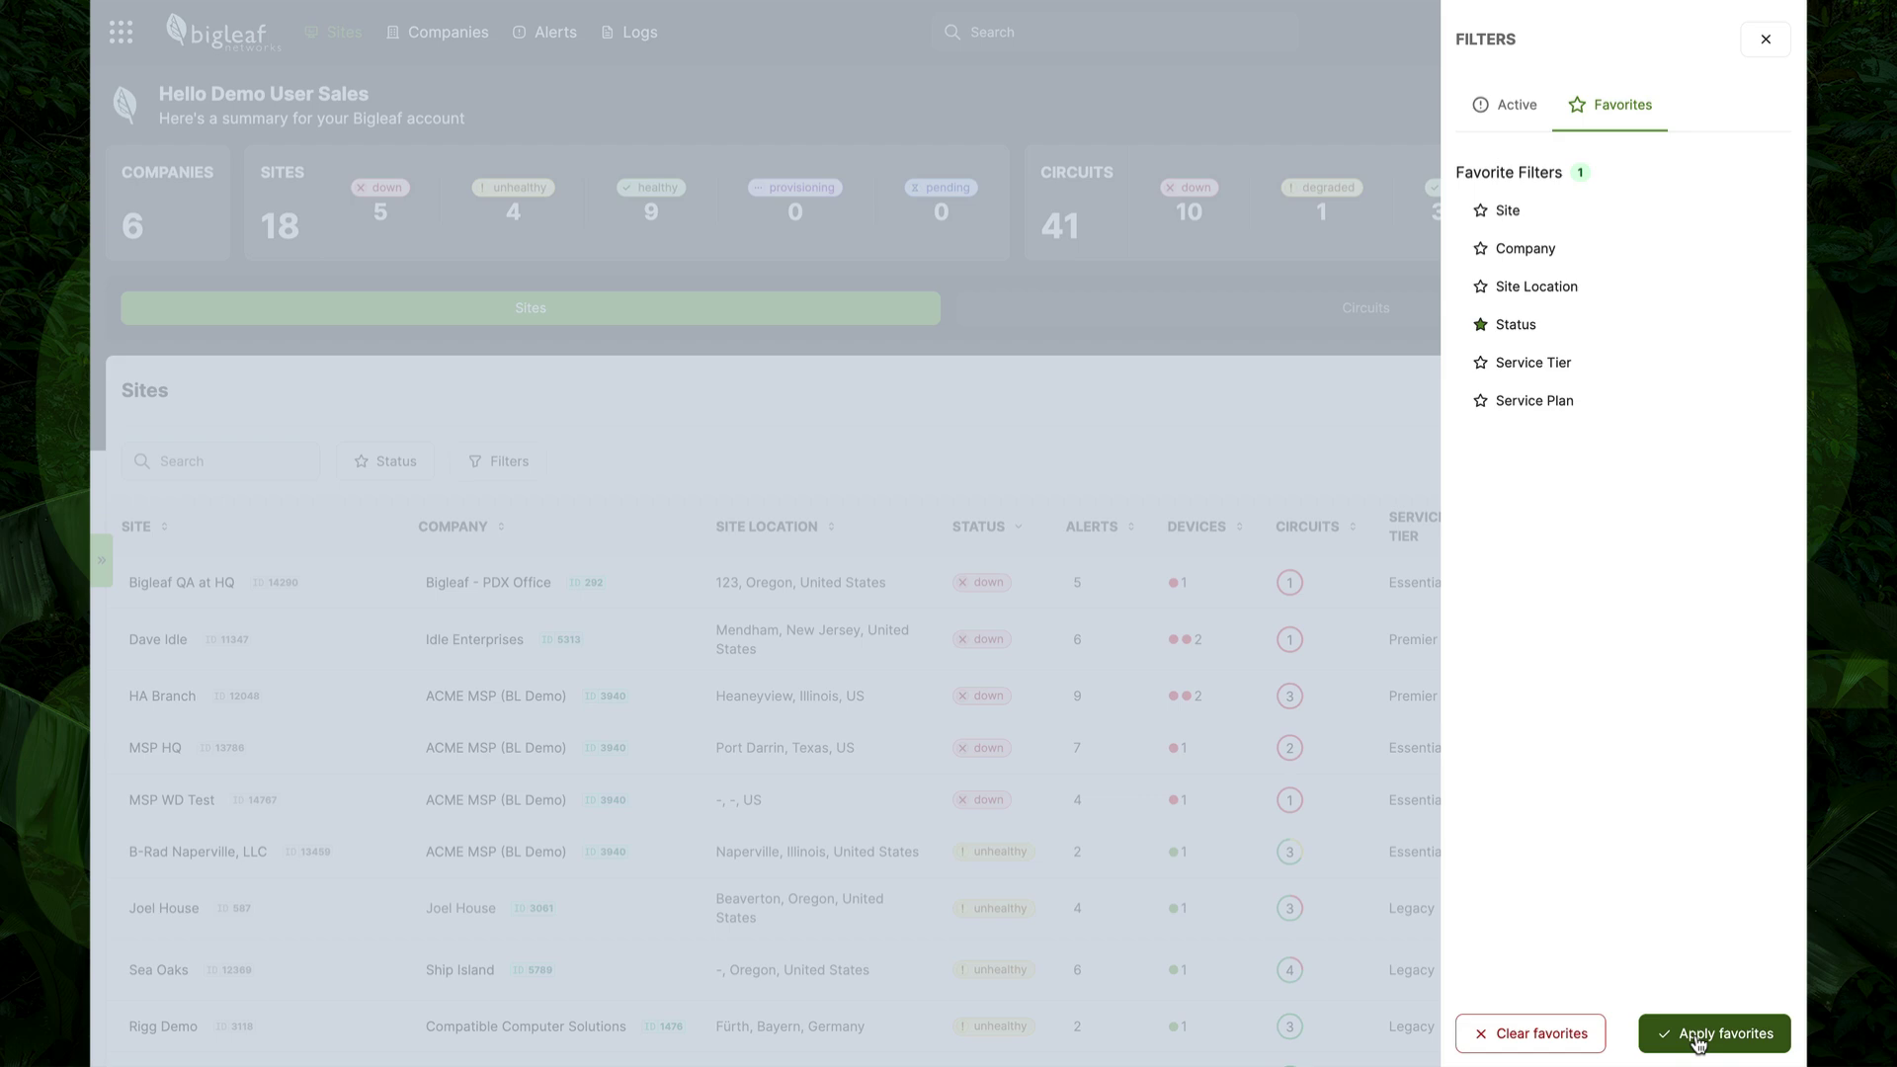
{"action": "left_click", "coordinate": [1698, 1044]}
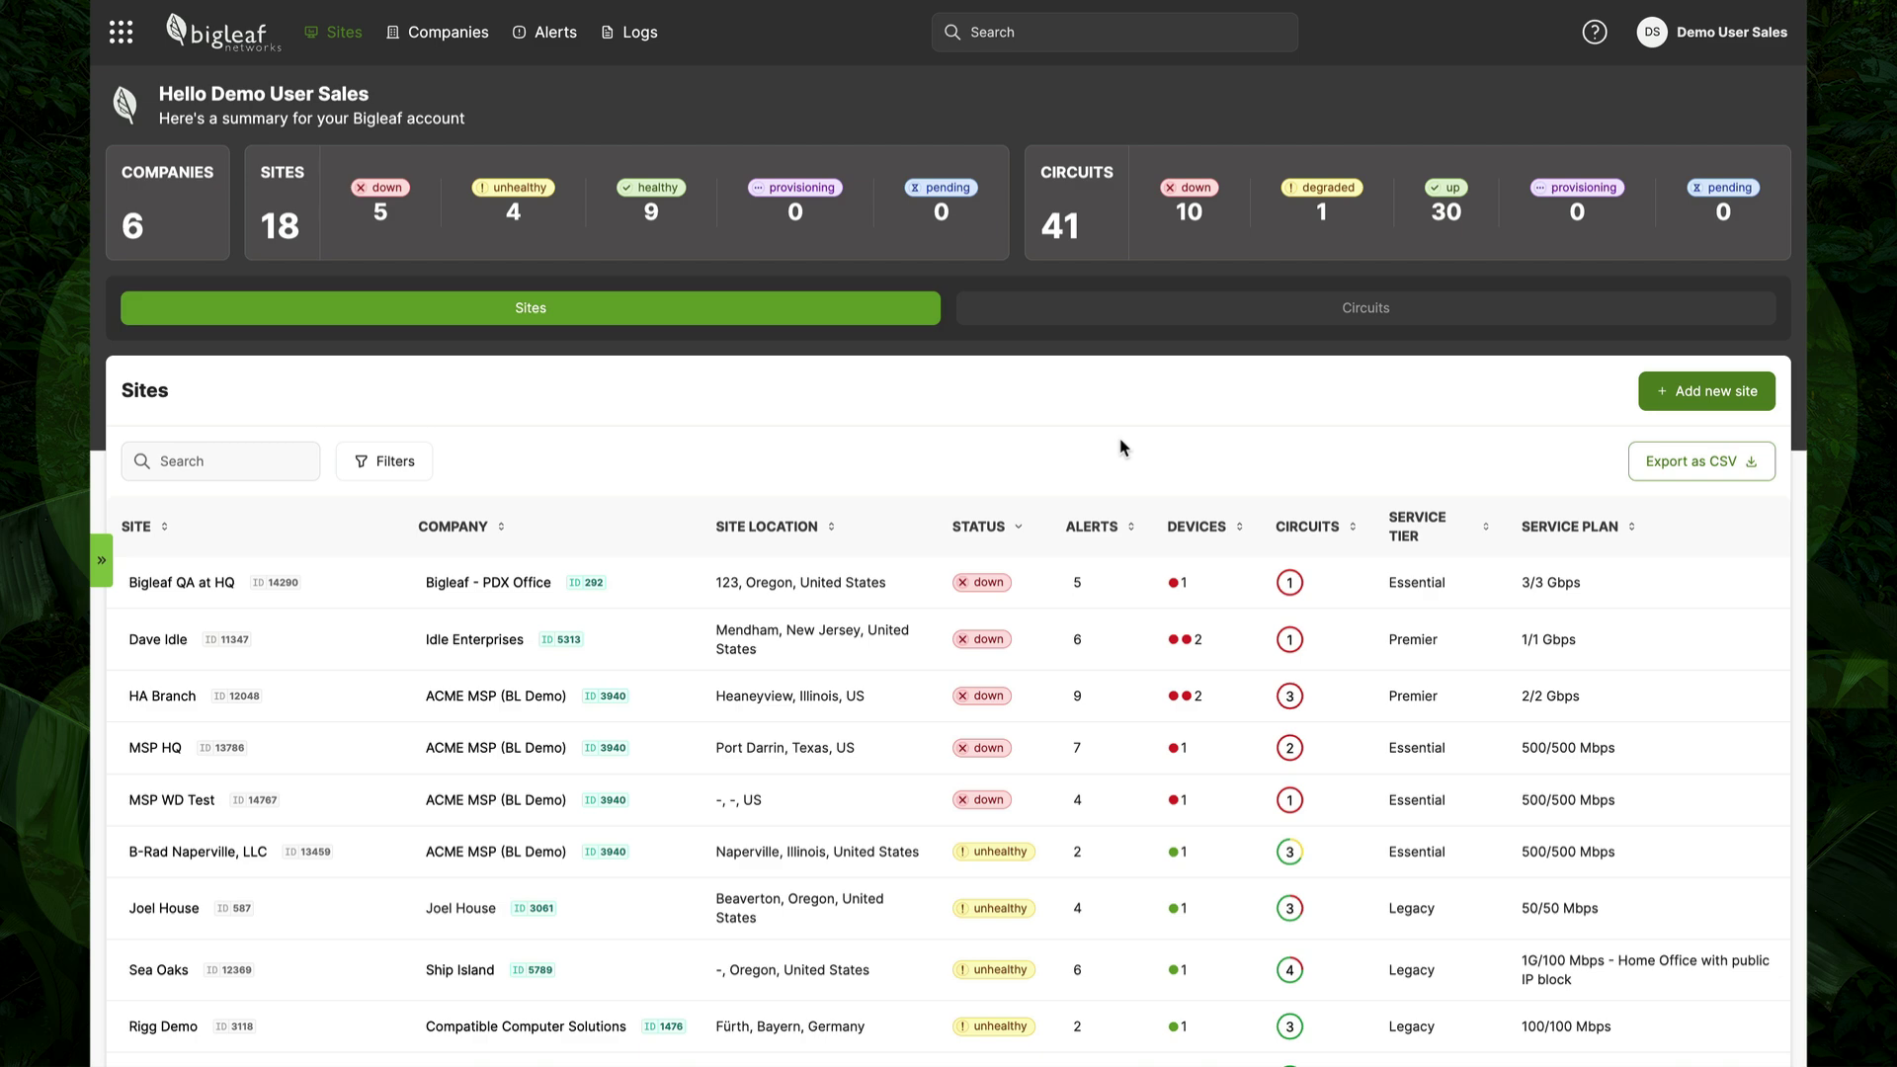
- Open B-Rad Naperville, LLC and go to its Site configuration showing three circuits
{"action": "left_click", "coordinate": [198, 851]}
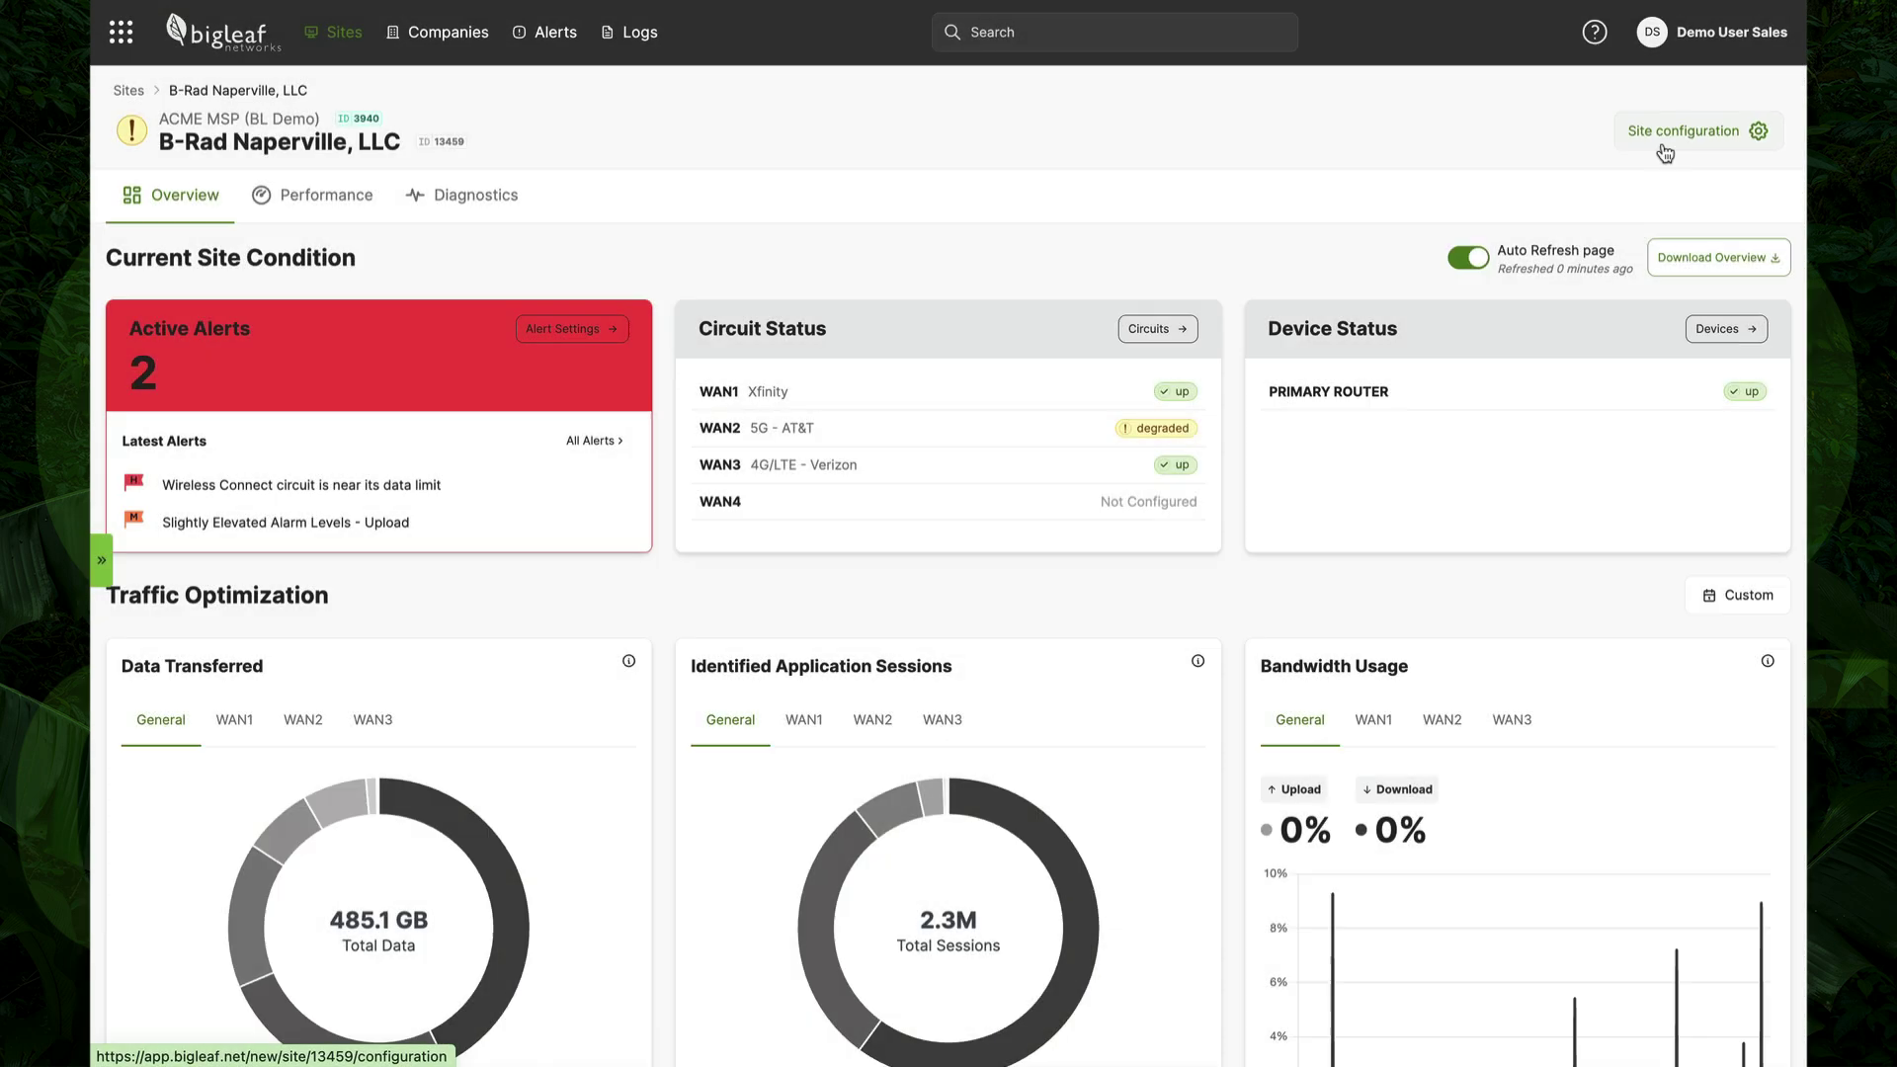
{"action": "left_click", "coordinate": [1663, 143]}
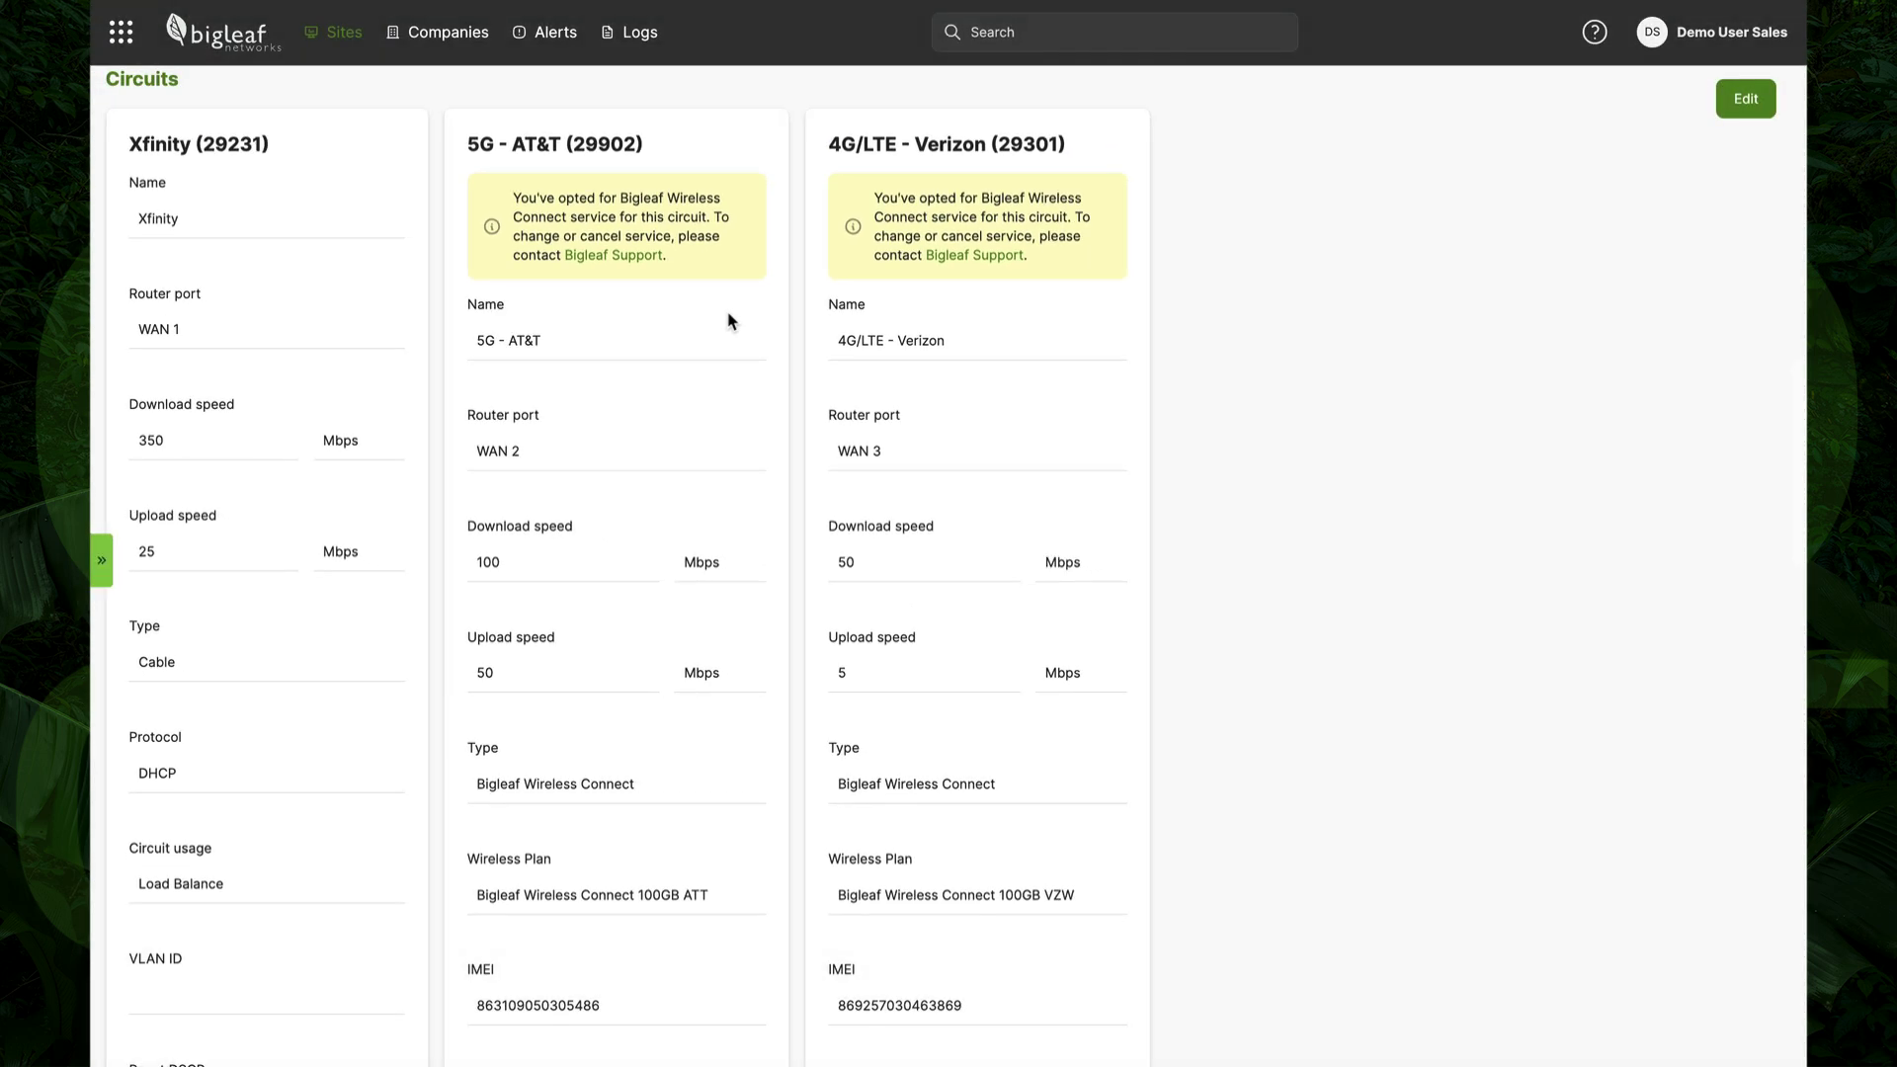
{"action": "scroll", "coordinate": [728, 320], "scroll_direction": "down", "scroll_amount": 4}
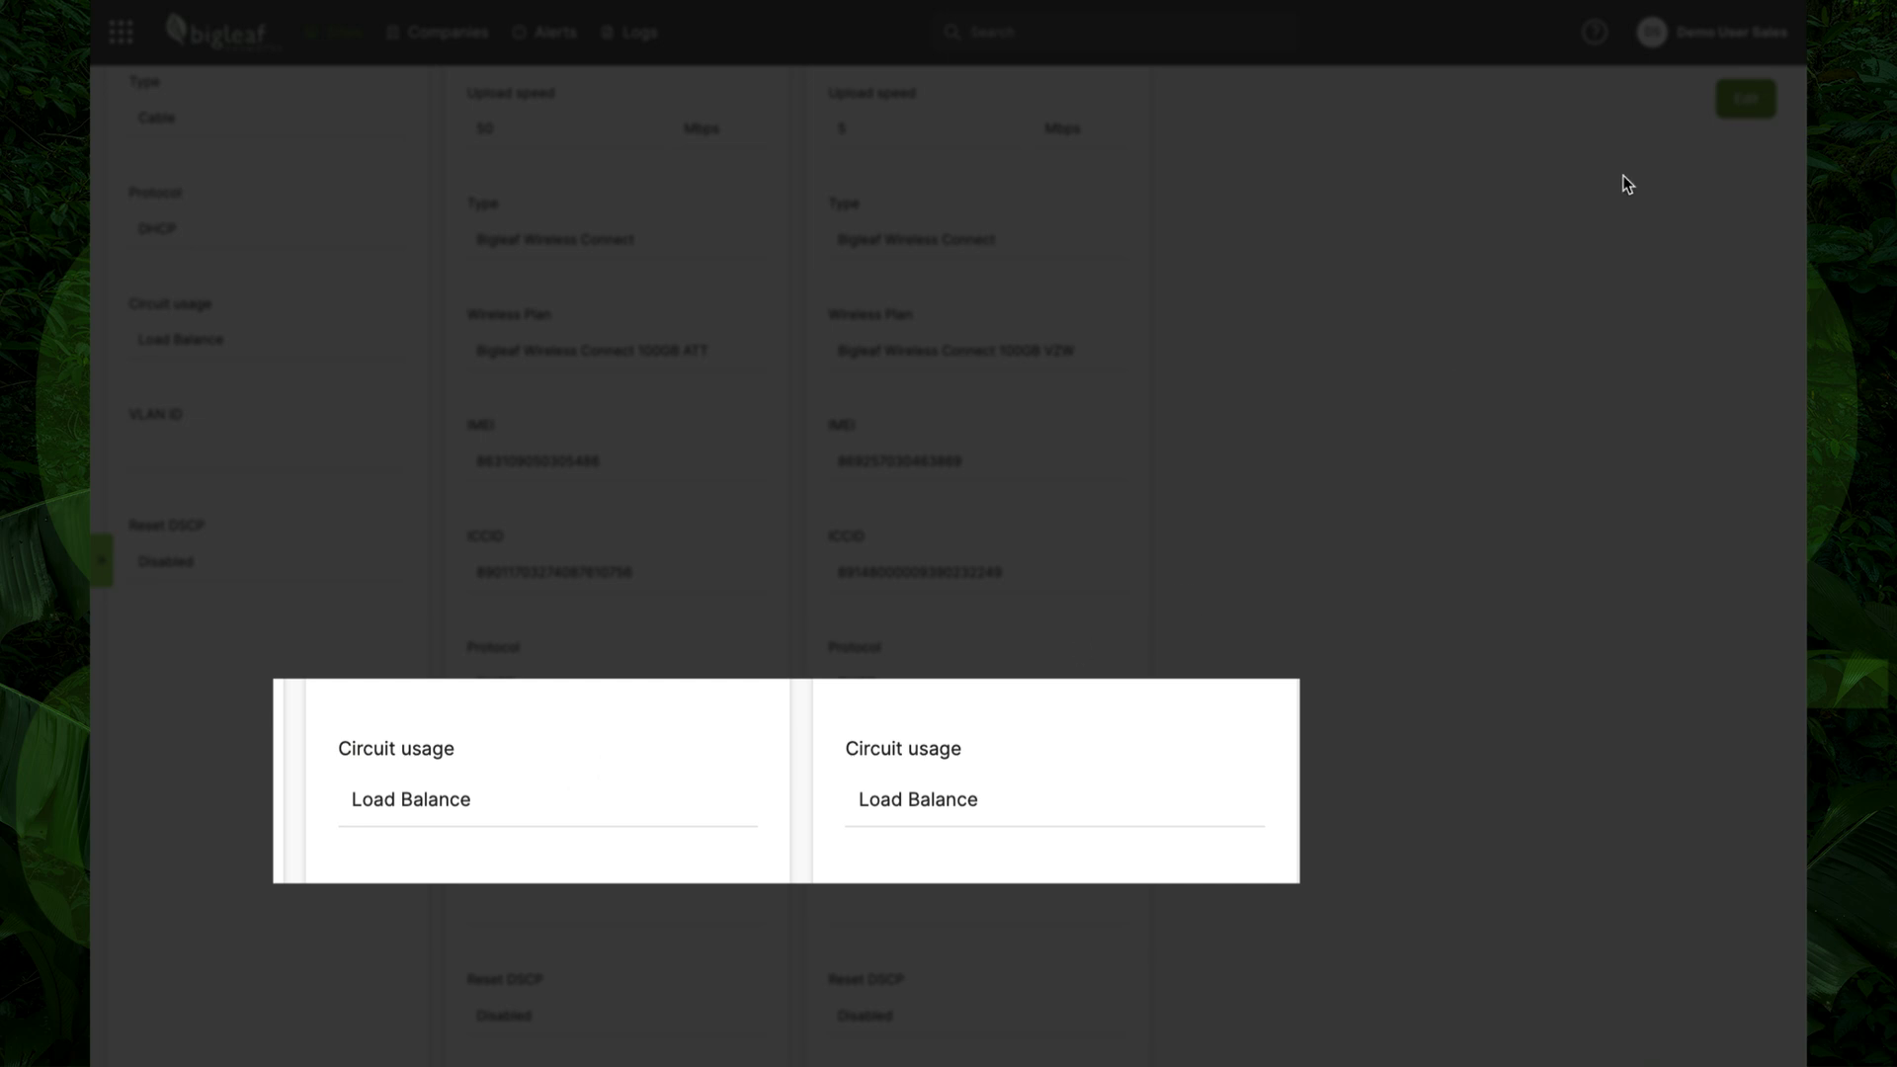
- Make the circuit settings editable and show the 5G - AT&T circuit's usage options
{"action": "left_click", "coordinate": [1744, 100]}
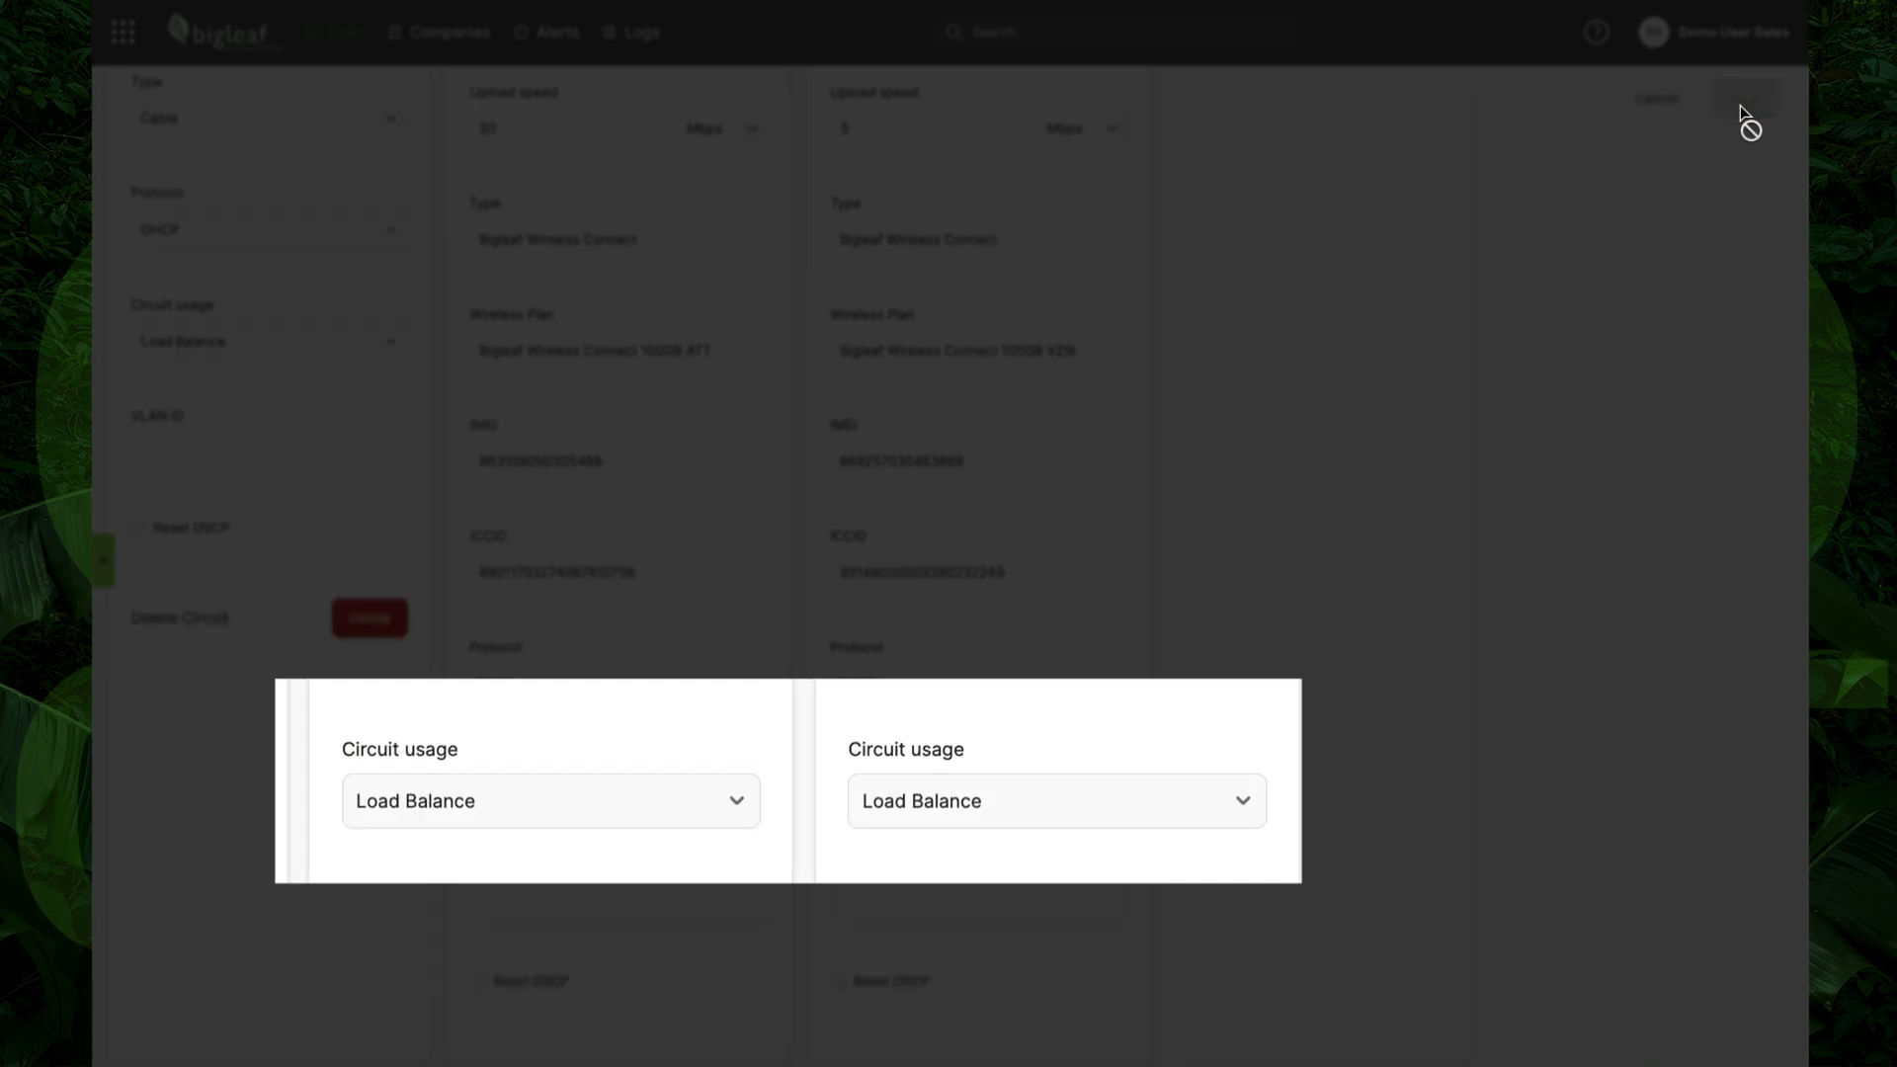
{"action": "left_click", "coordinate": [727, 801]}
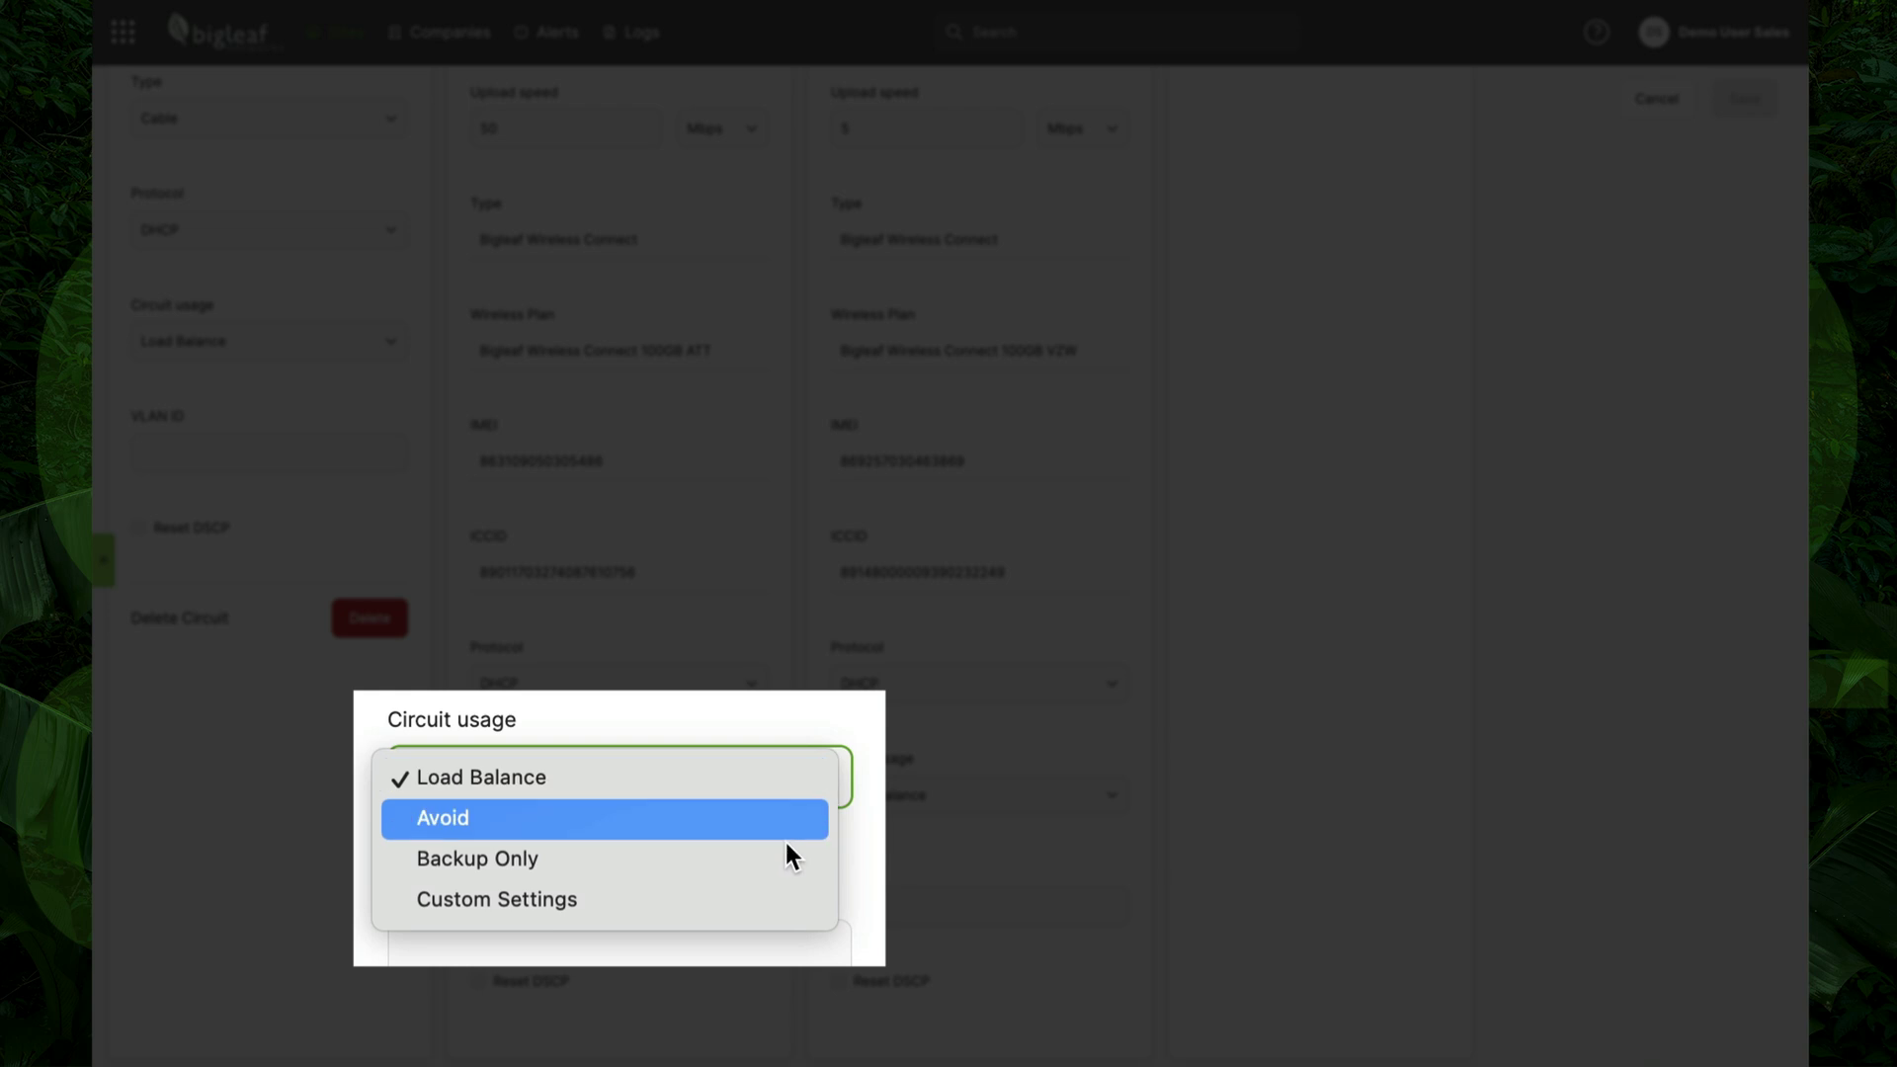